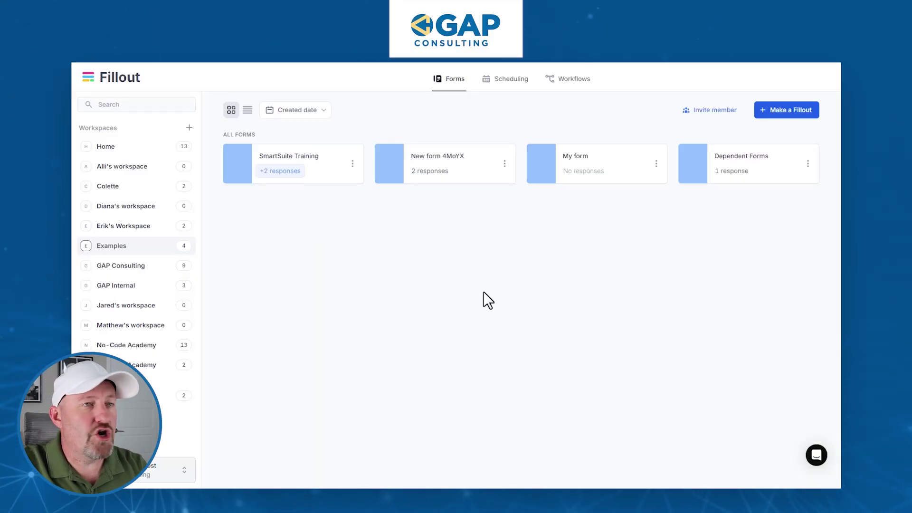
# Start a new Fillout from the dashboard to see the Blank form, Template and Connect options.
pyautogui.click(783, 112)
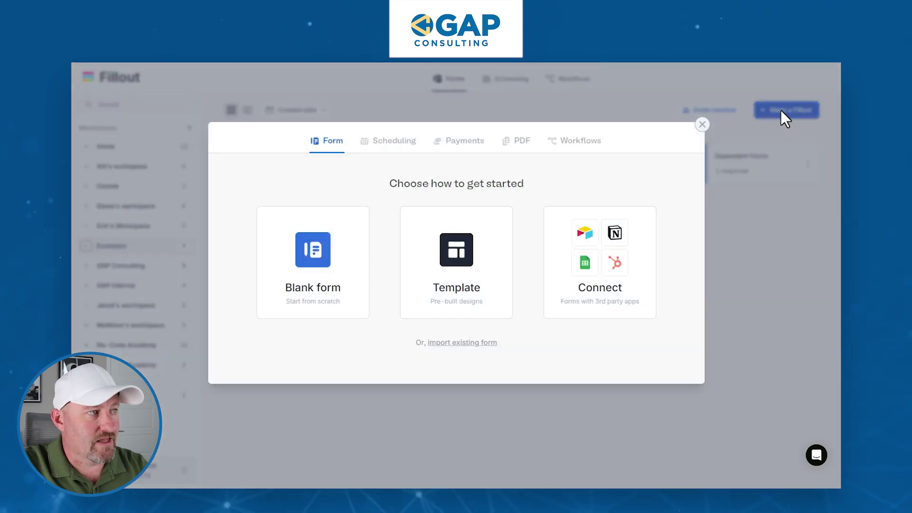
# Create a blank Eco-friendly themed form called 'Test form'.
pyautogui.click(335, 272)
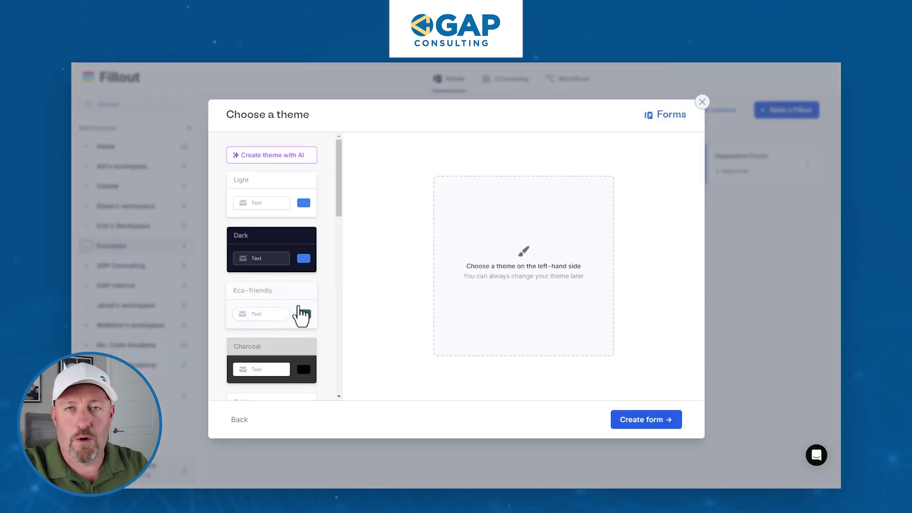
pyautogui.click(299, 313)
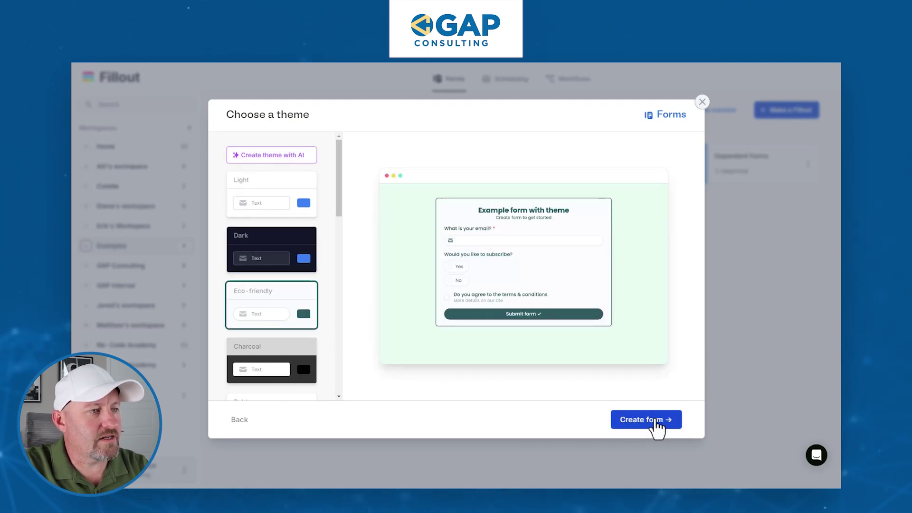
pyautogui.click(657, 420)
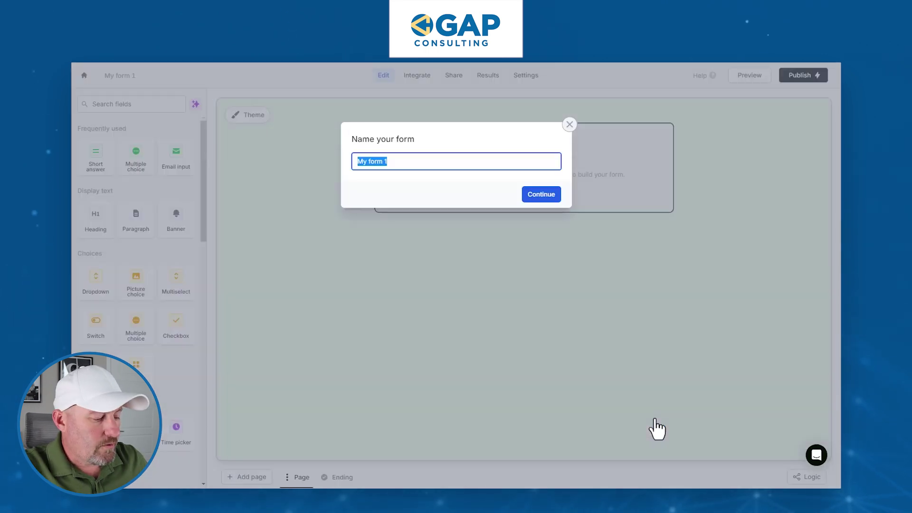
pyautogui.write('Test form')
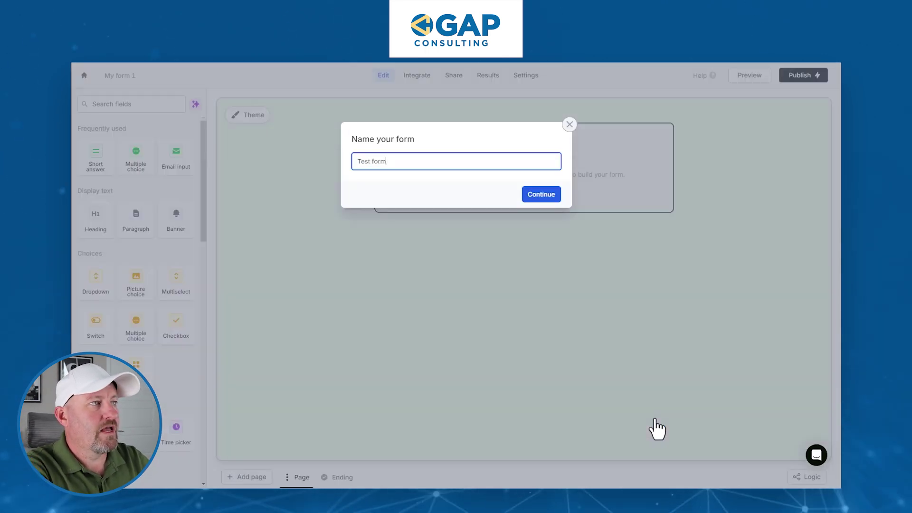
pyautogui.press('Return')
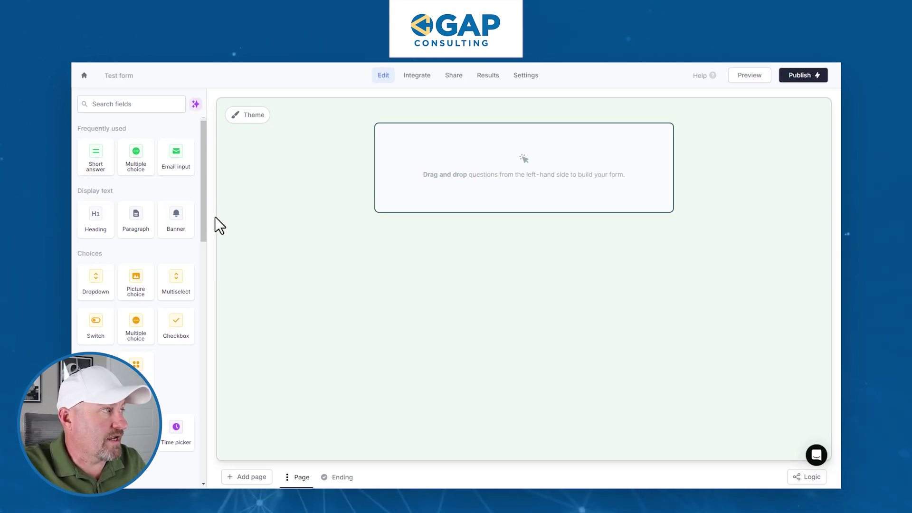
pyautogui.click(137, 110)
# Add a dropdown question with the options Trees, Bushes and Grass.
pyautogui.write('dro')
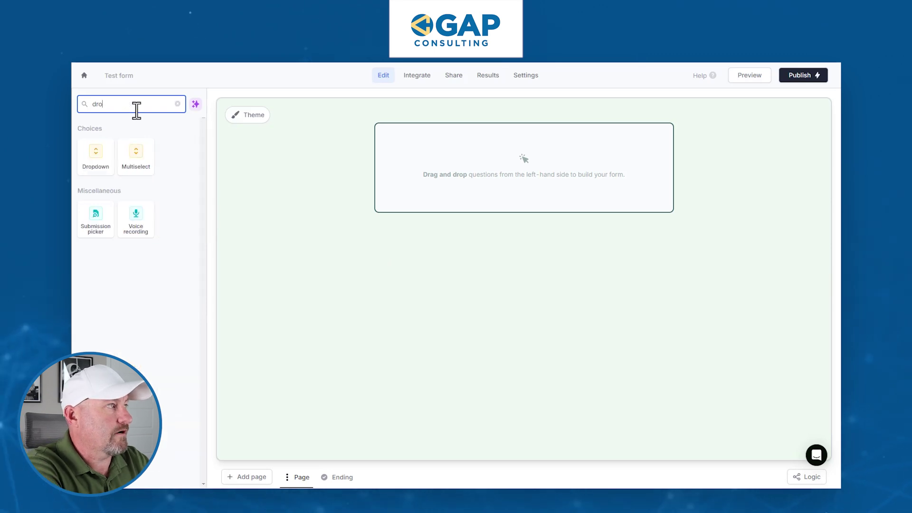
pyautogui.write('p')
pyautogui.click(97, 166)
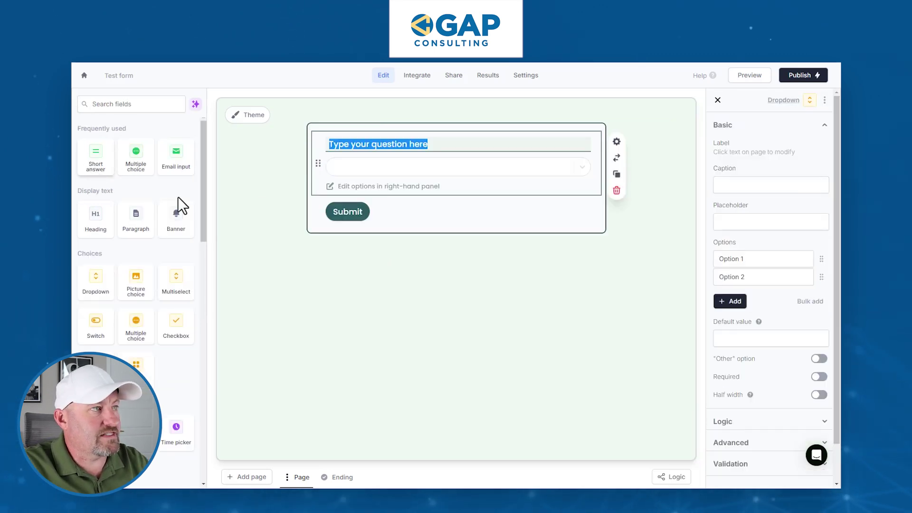
pyautogui.tripleClick(753, 260)
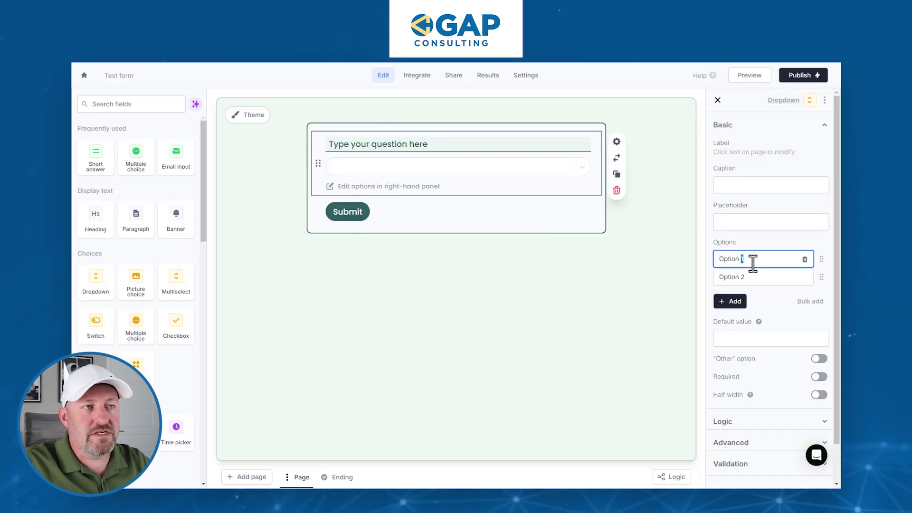
pyautogui.write('Trees')
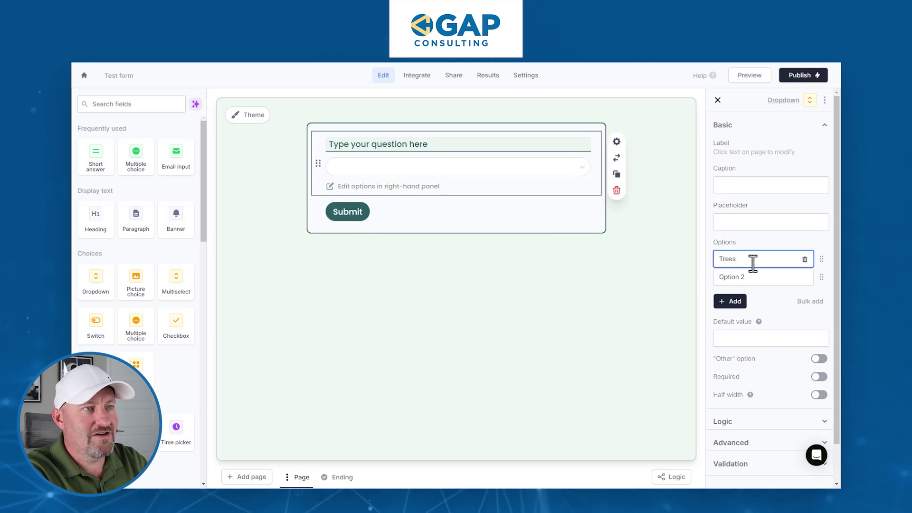
pyautogui.press('Tab')
pyautogui.write('Bushes')
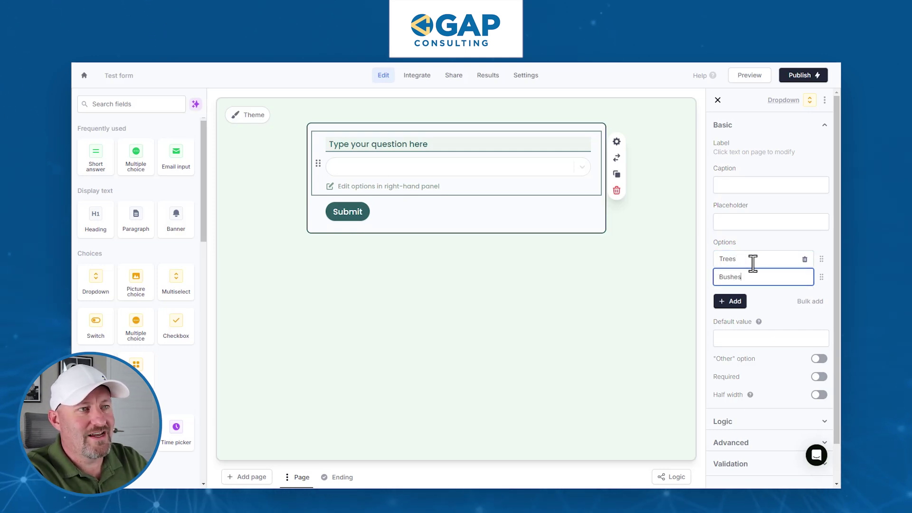
pyautogui.click(732, 301)
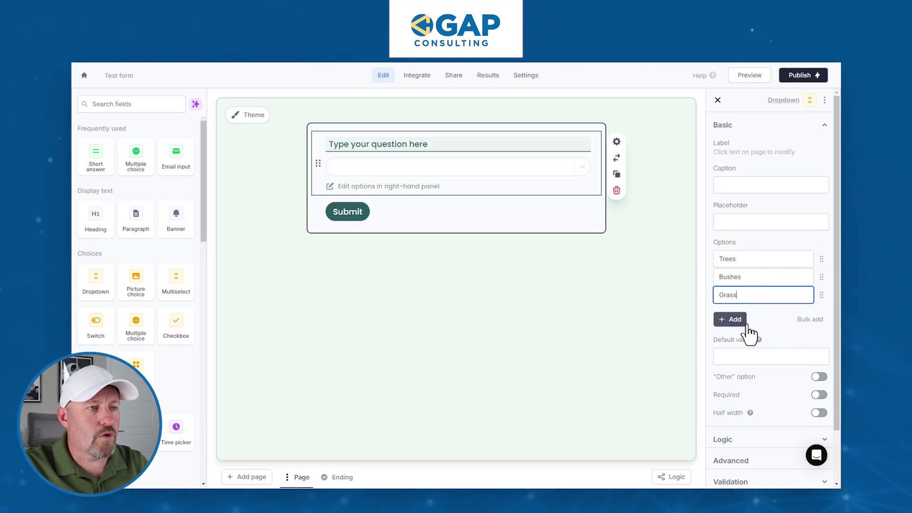
pyautogui.scroll(-2, 774, 333)
pyautogui.scroll(2, 777, 379)
pyautogui.click(808, 142)
# Make the dropdown half width and required, labelled 'What item are you buying?'.
pyautogui.click(819, 412)
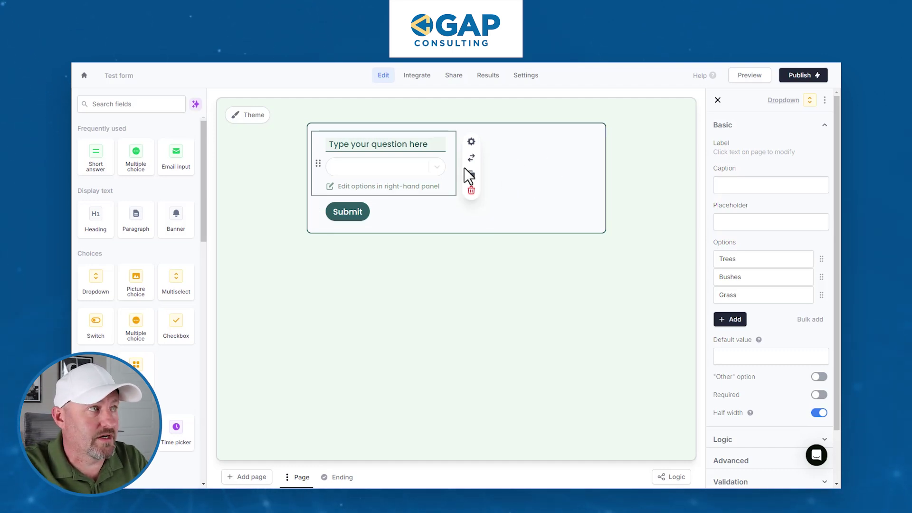
pyautogui.tripleClick(403, 145)
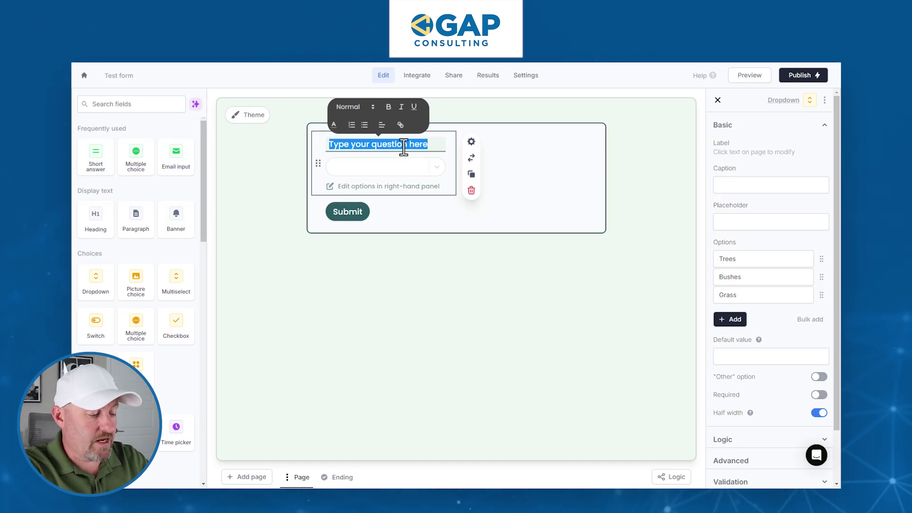
pyautogui.write('What item ')
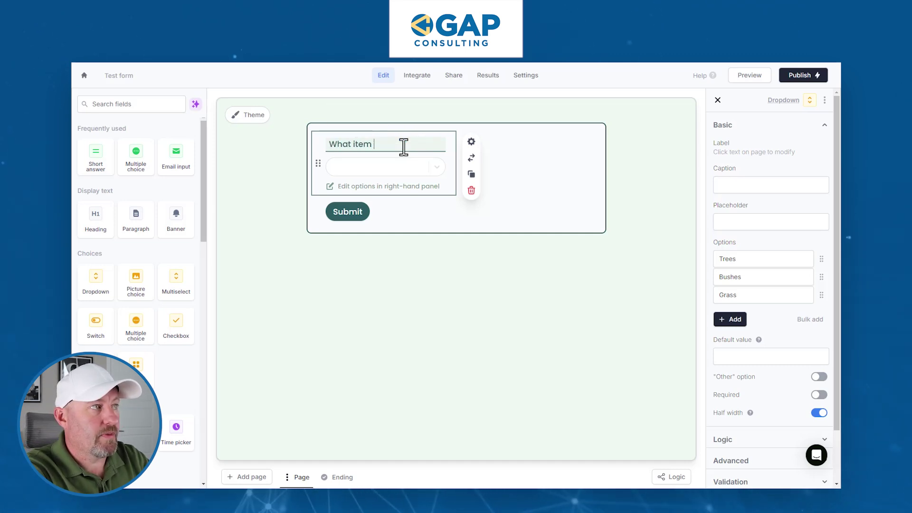
pyautogui.write('are you buy')
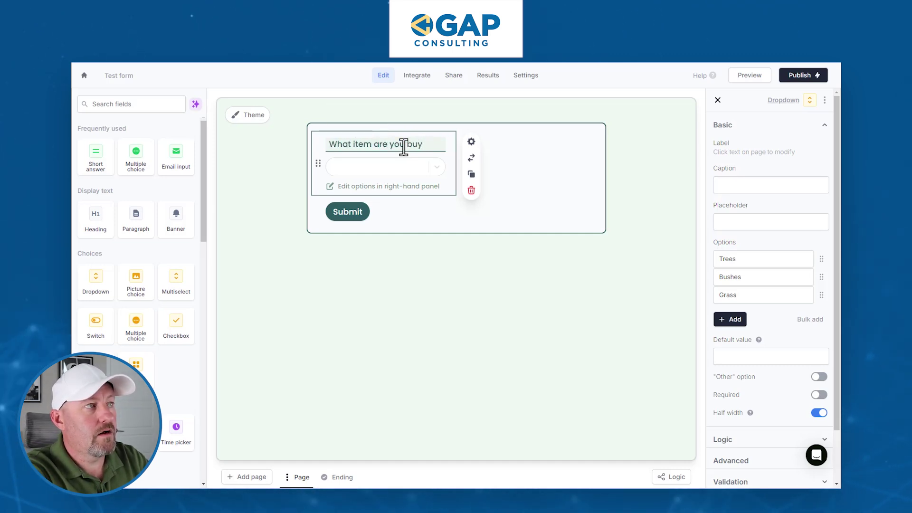
pyautogui.write('ing?')
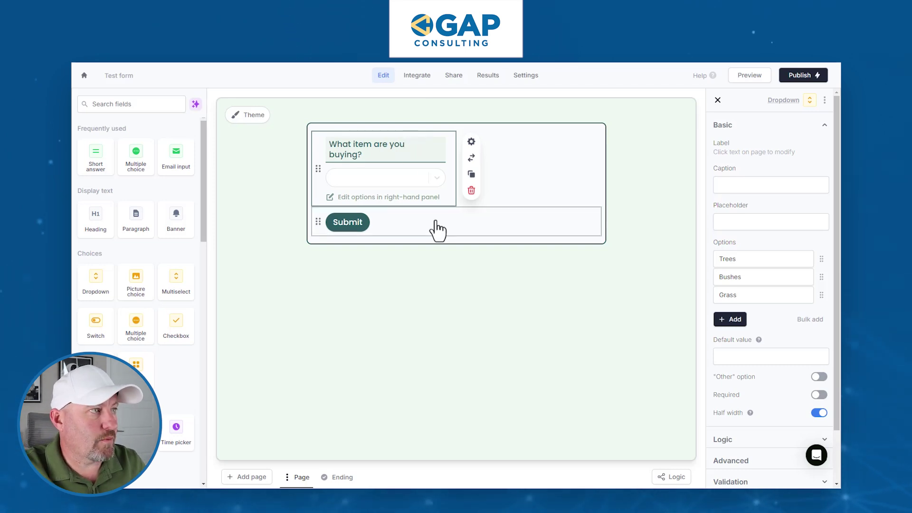
pyautogui.click(436, 179)
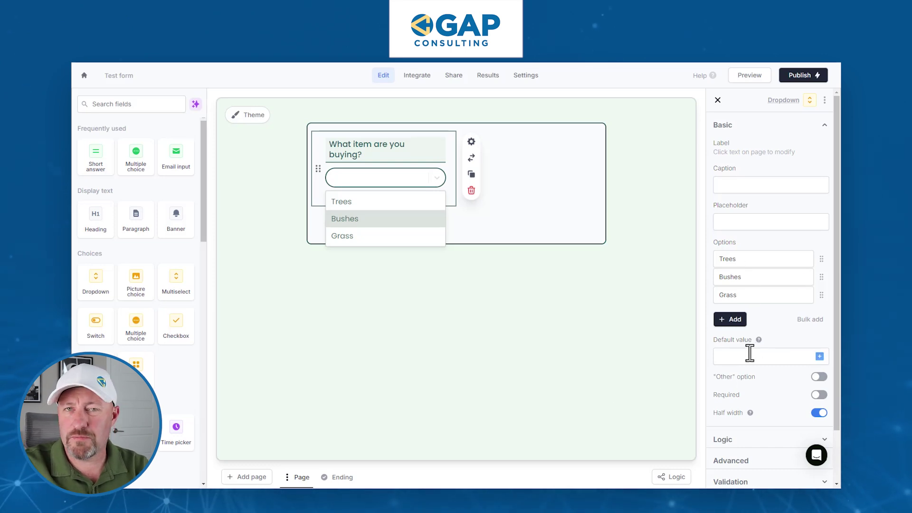
pyautogui.click(819, 395)
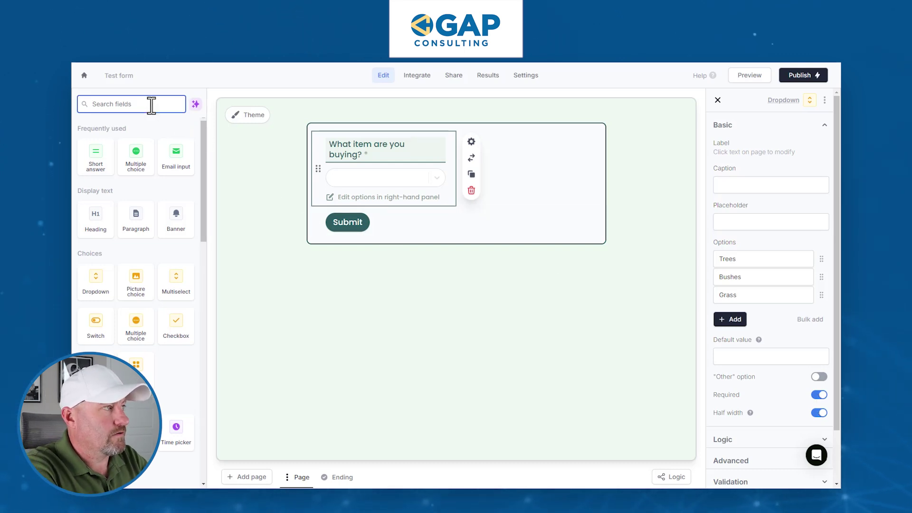
pyautogui.write('num')
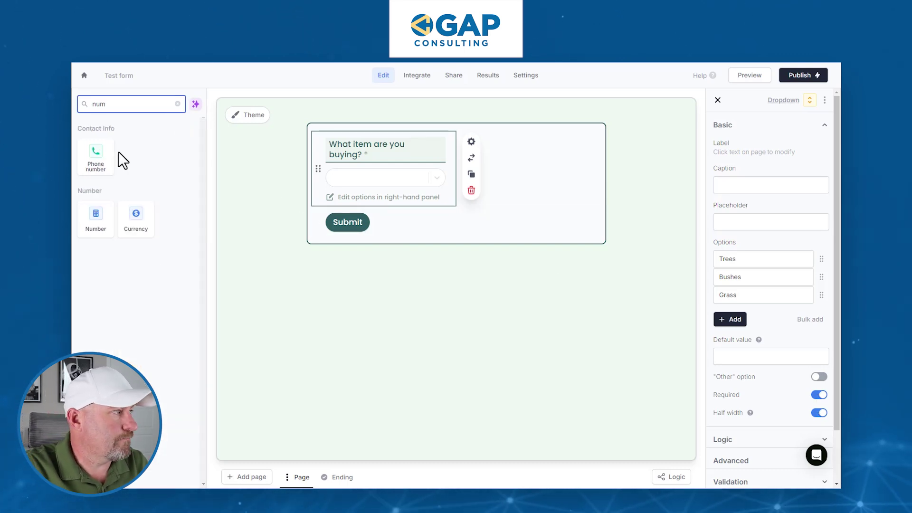
# Add a half-width number question 'How many?' beside the item dropdown.
pyautogui.click(91, 227)
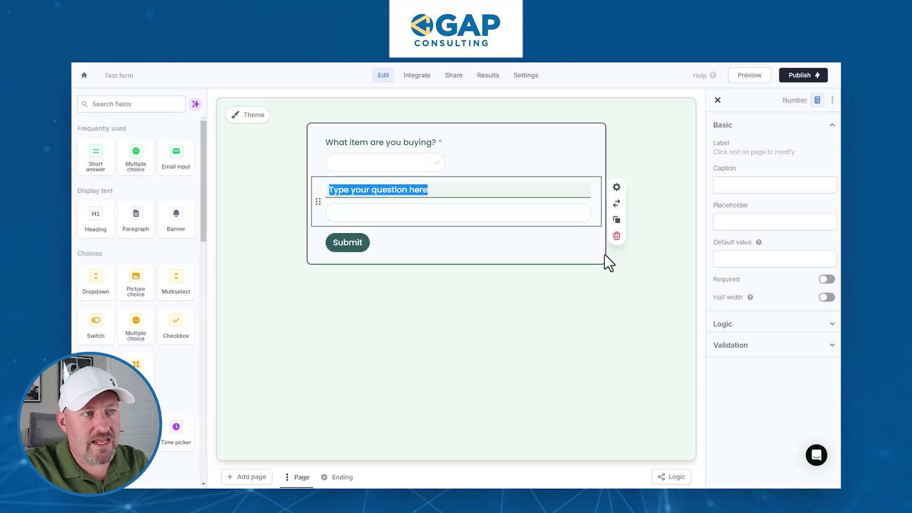
pyautogui.click(825, 298)
pyautogui.moveTo(316, 202); pyautogui.dragTo(494, 169)
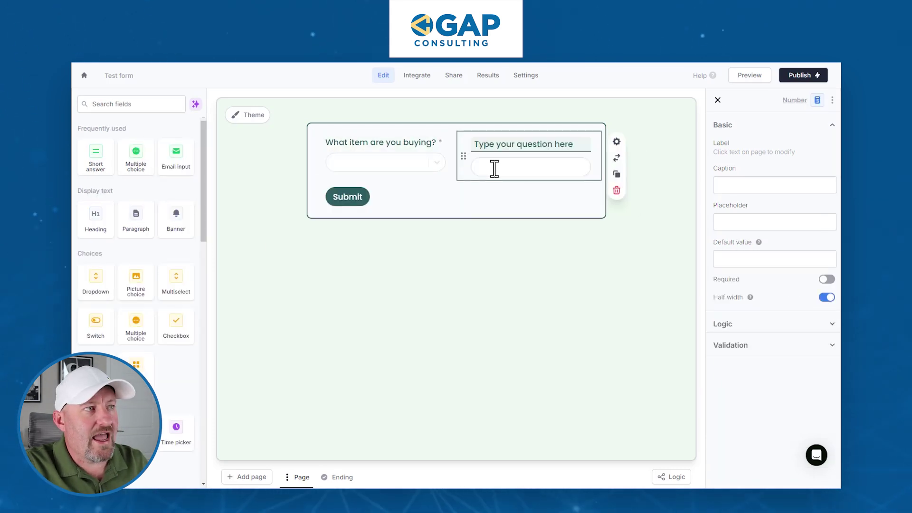
pyautogui.click(505, 144)
pyautogui.write('How many?')
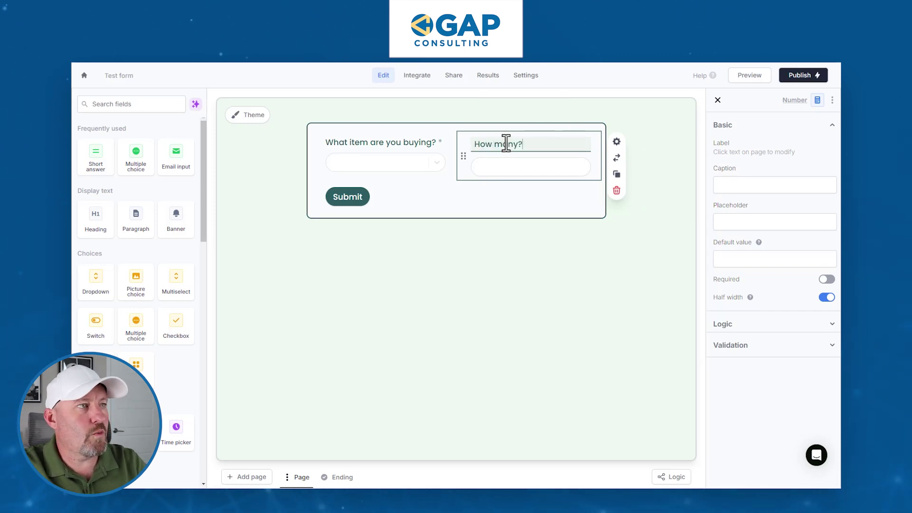
# Add a validation rule requiring How many? to be less than 5.
pyautogui.click(729, 345)
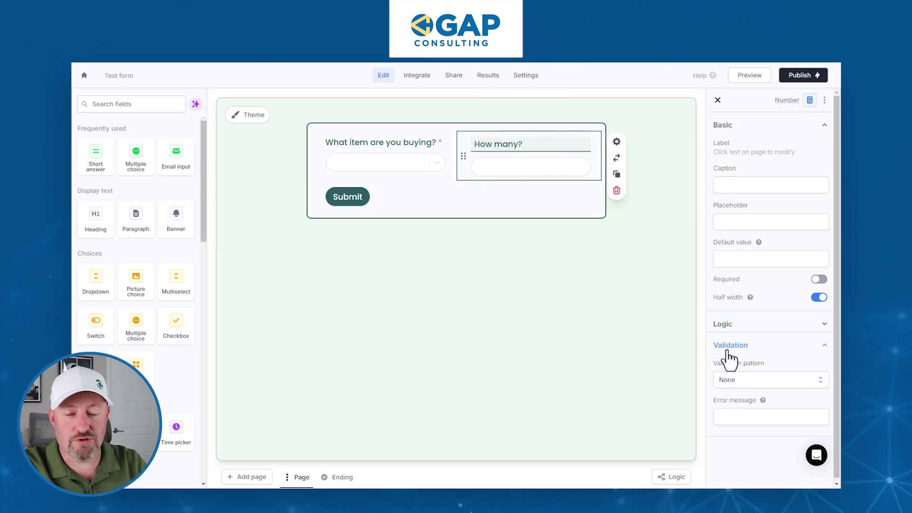
pyautogui.click(750, 383)
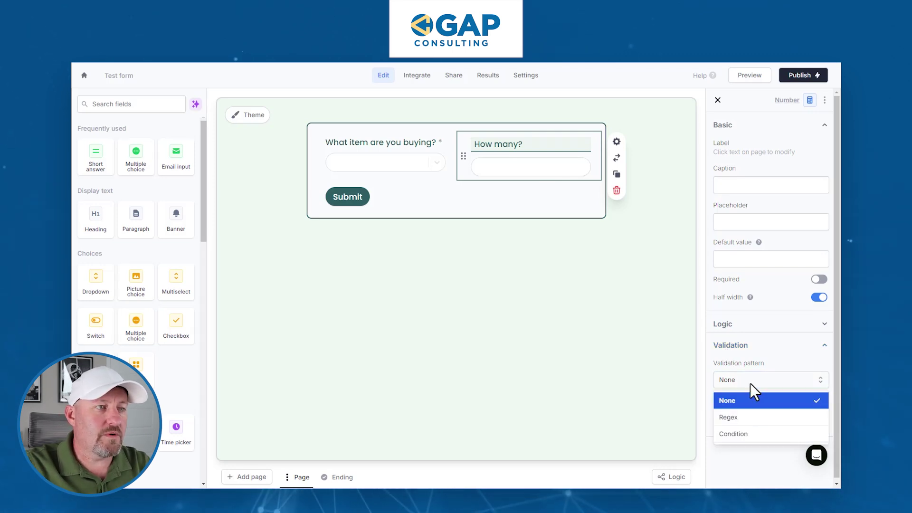
pyautogui.click(763, 430)
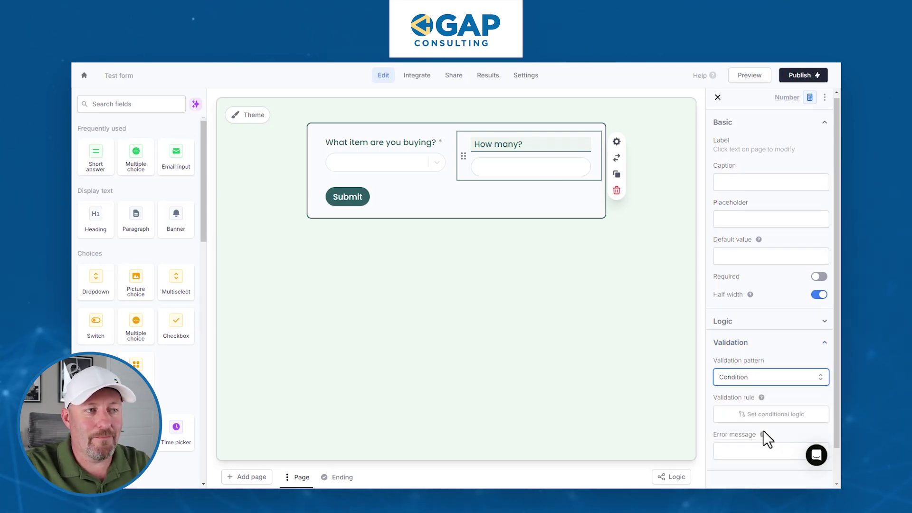
pyautogui.click(763, 419)
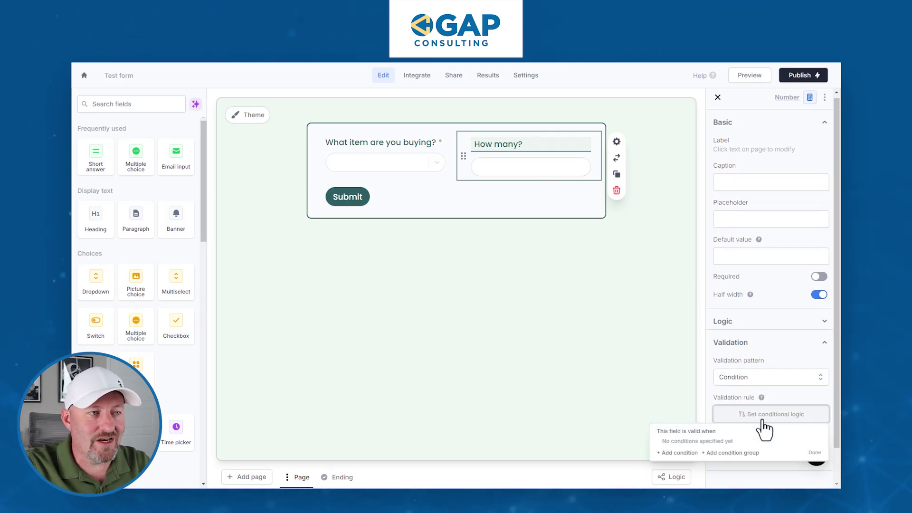
pyautogui.click(681, 453)
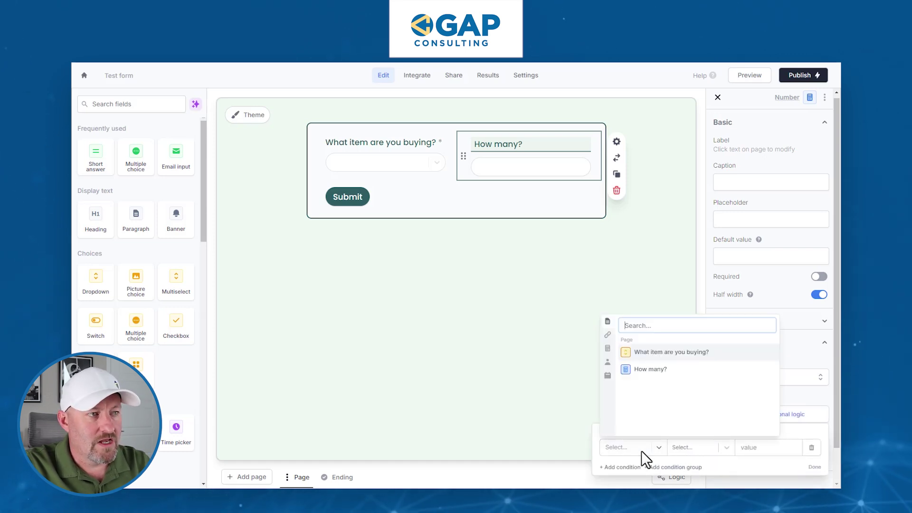
pyautogui.click(658, 373)
pyautogui.click(740, 450)
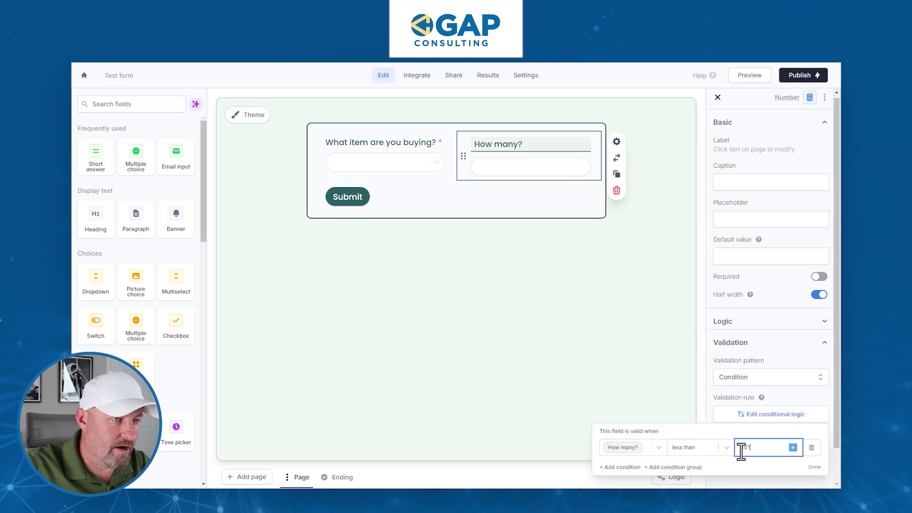
pyautogui.click(532, 211)
# Test How many? with the value 150, then switch to the page logic view.
pyautogui.click(510, 172)
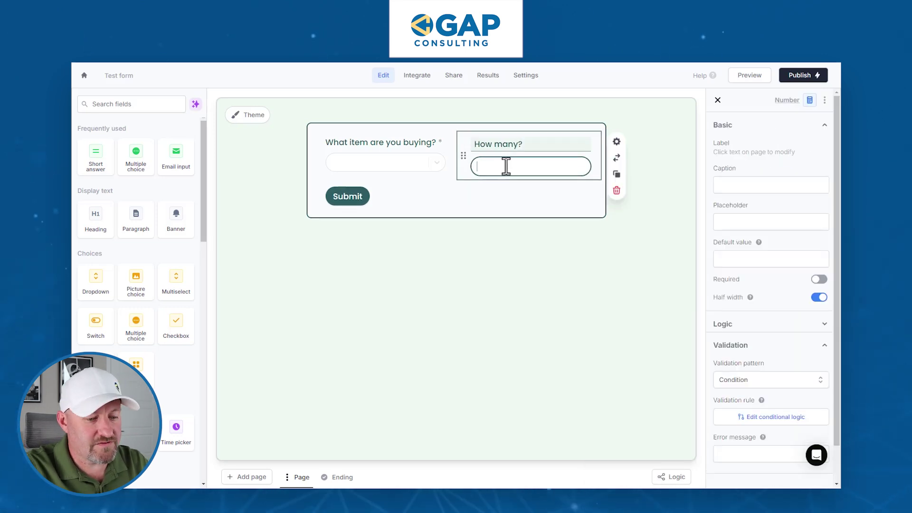
pyautogui.click(506, 264)
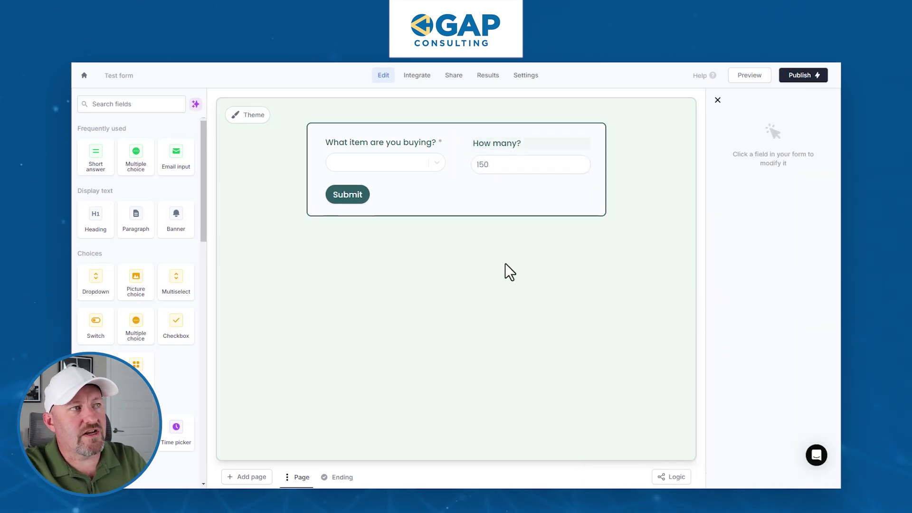
pyautogui.click(360, 192)
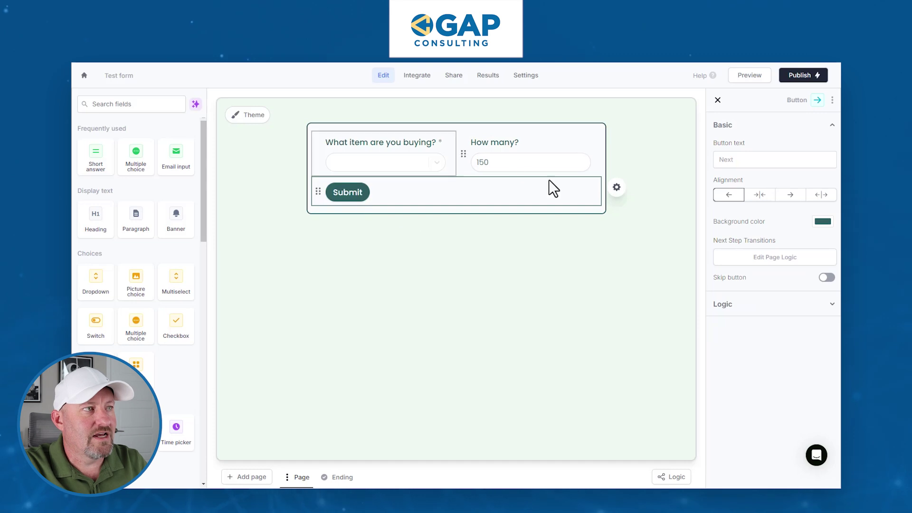
pyautogui.click(504, 167)
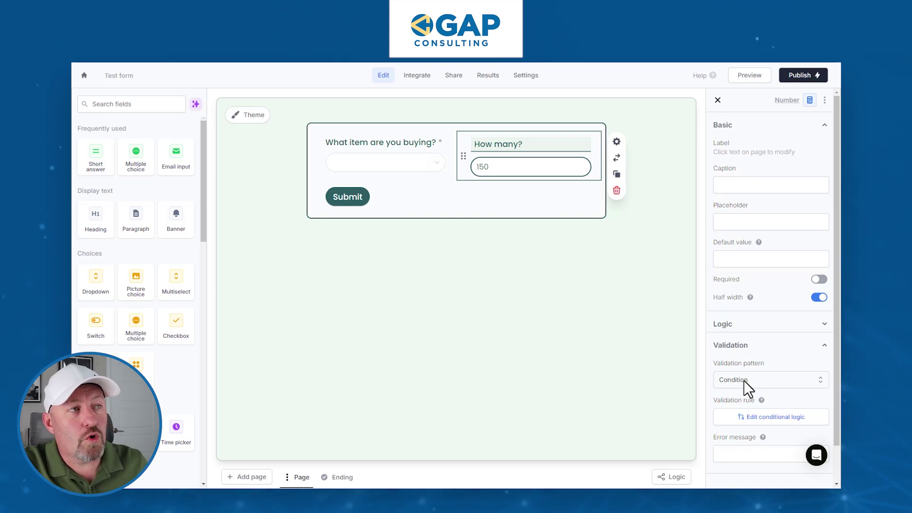
pyautogui.click(608, 365)
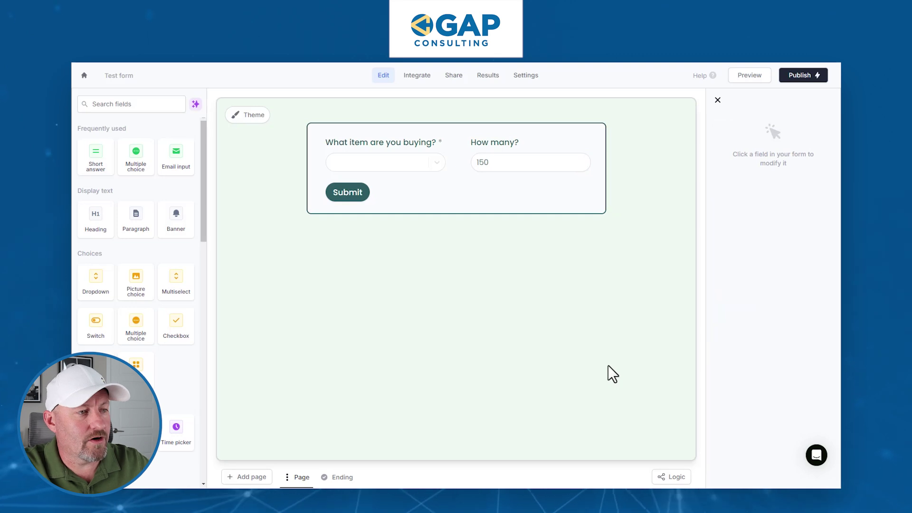
pyautogui.click(674, 477)
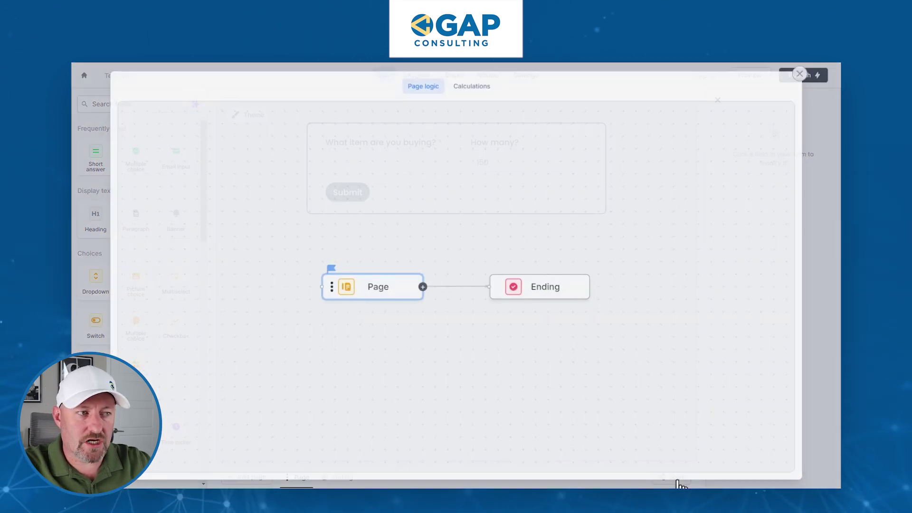
# Create a new number calculation named Price.
pyautogui.click(468, 99)
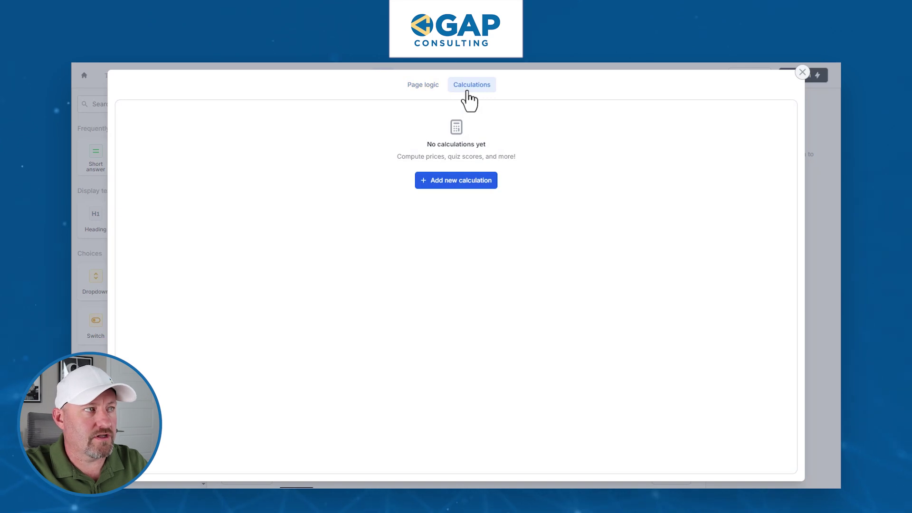
pyautogui.click(476, 180)
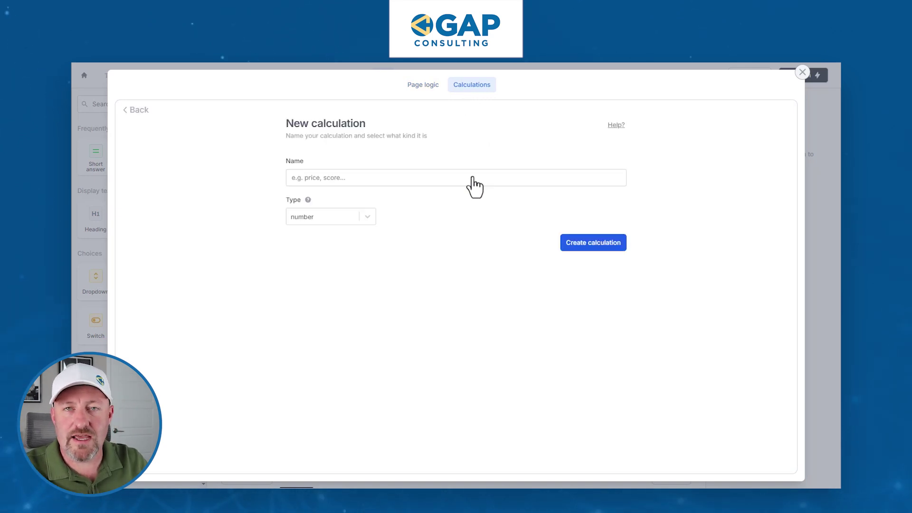
pyautogui.click(472, 178)
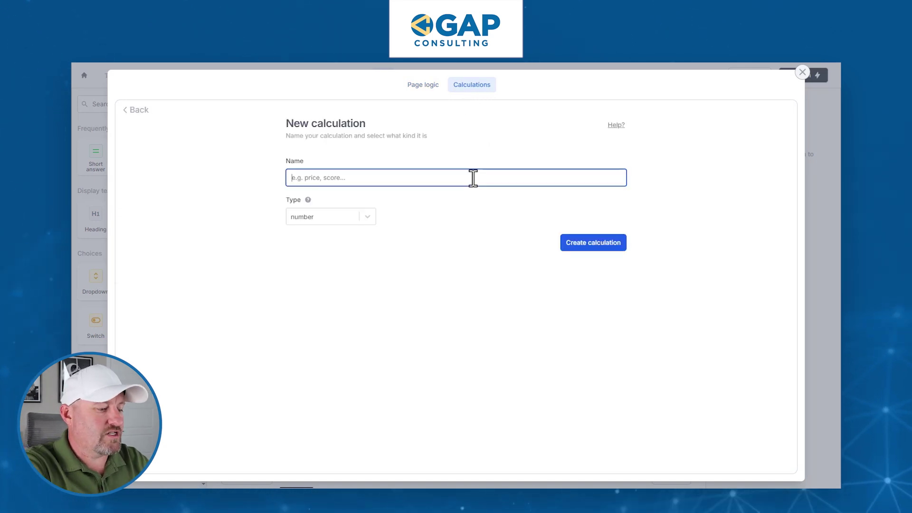
pyautogui.write('Price')
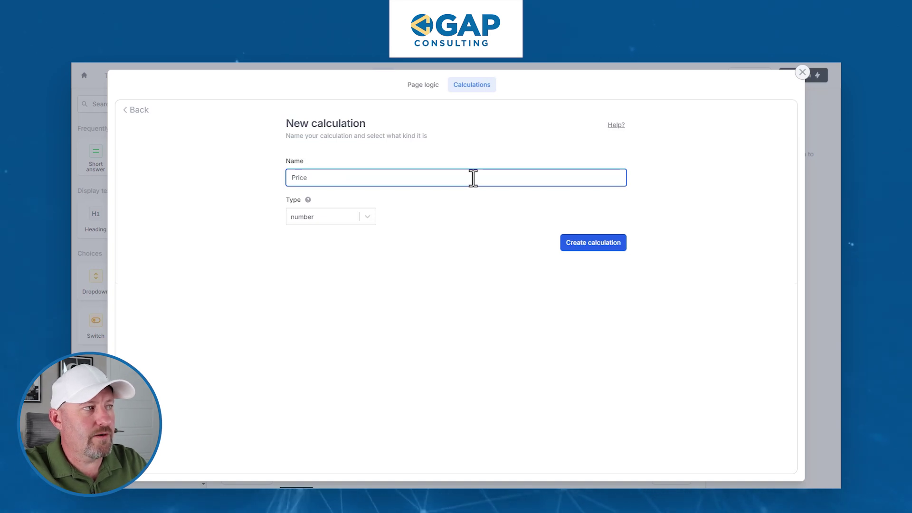
pyautogui.click(338, 219)
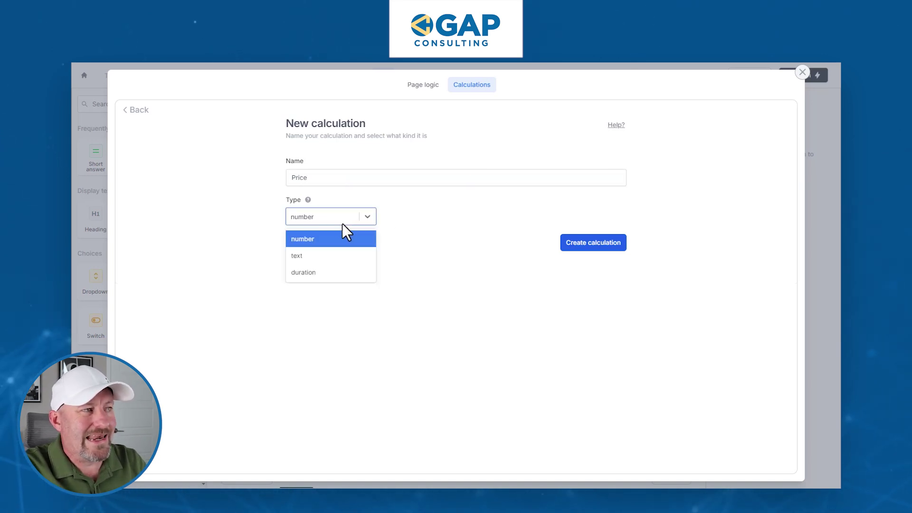
pyautogui.click(599, 244)
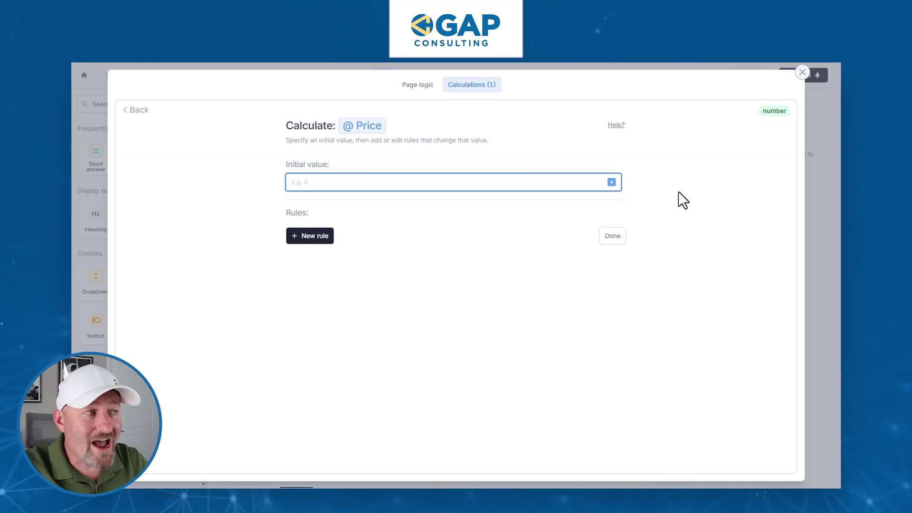
# Add a Price rule whose condition is 'What item are you buying?' equals Trees.
pyautogui.click(318, 237)
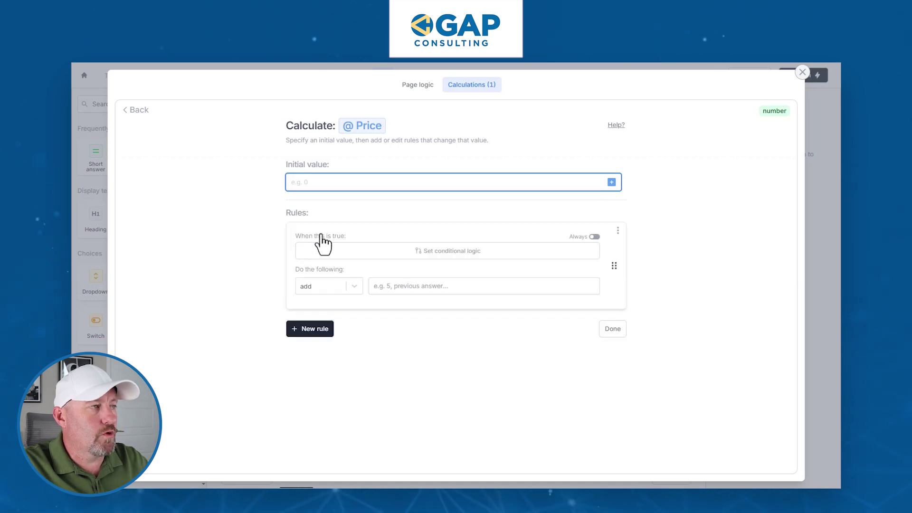
pyautogui.click(398, 253)
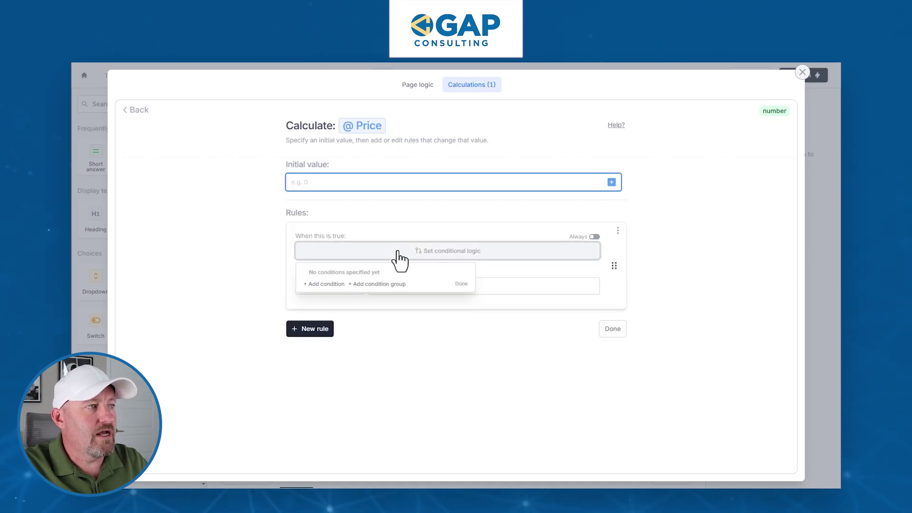
pyautogui.click(323, 284)
pyautogui.click(331, 280)
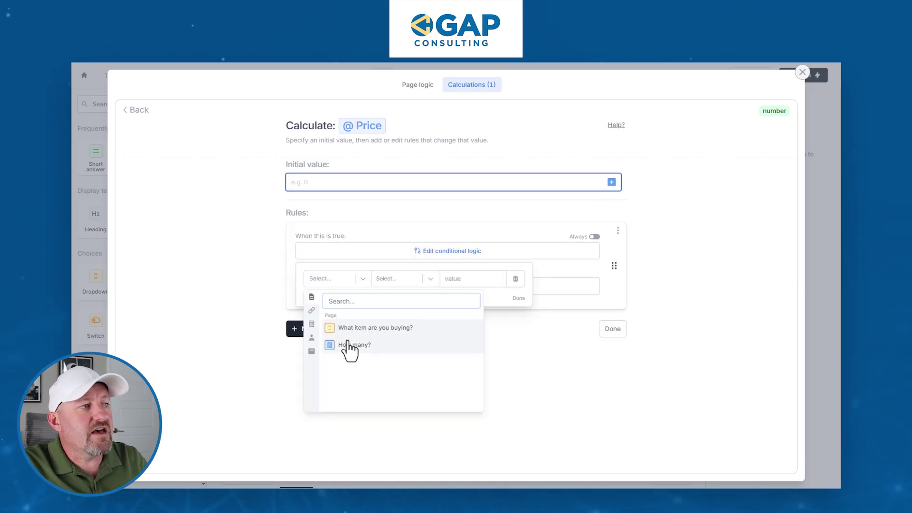
pyautogui.click(361, 327)
pyautogui.click(462, 281)
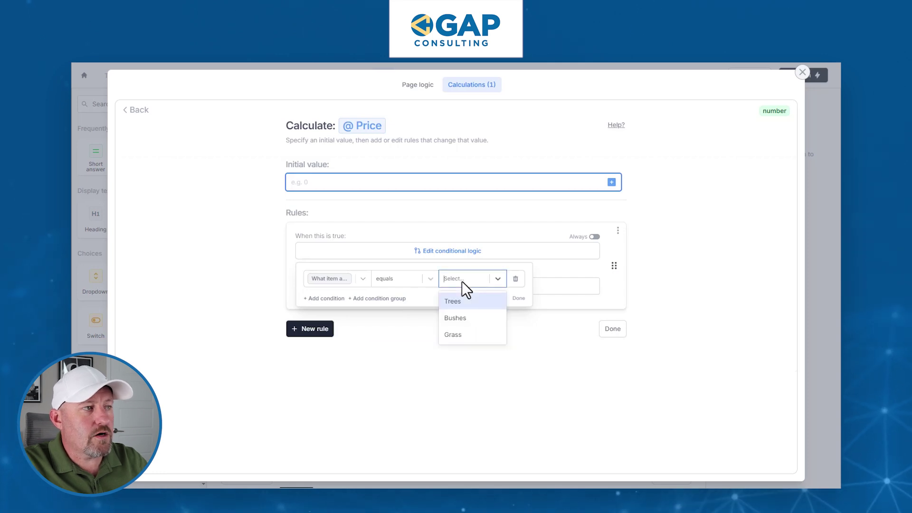
pyautogui.click(463, 304)
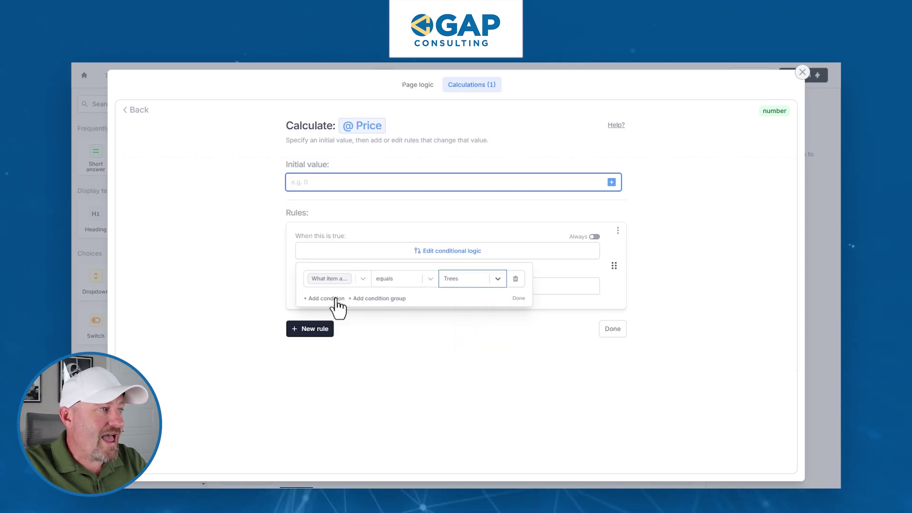
pyautogui.click(397, 337)
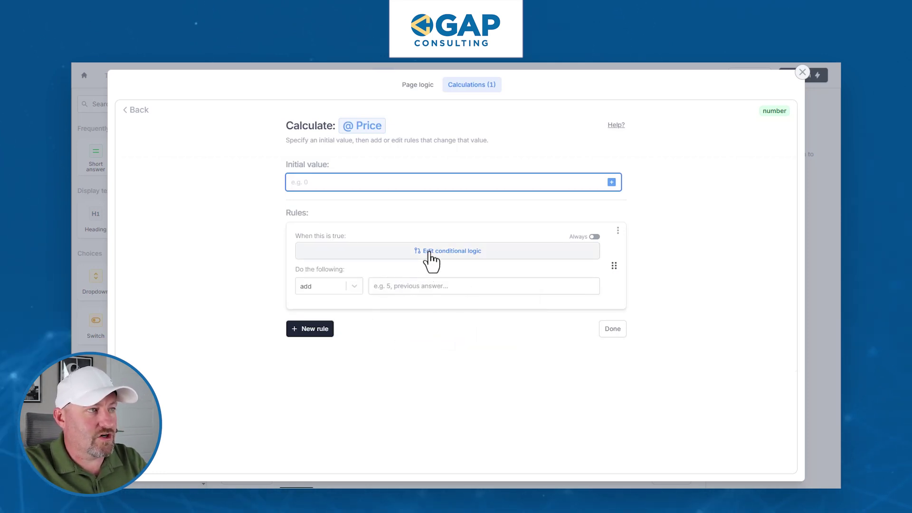
pyautogui.click(431, 253)
pyautogui.click(517, 358)
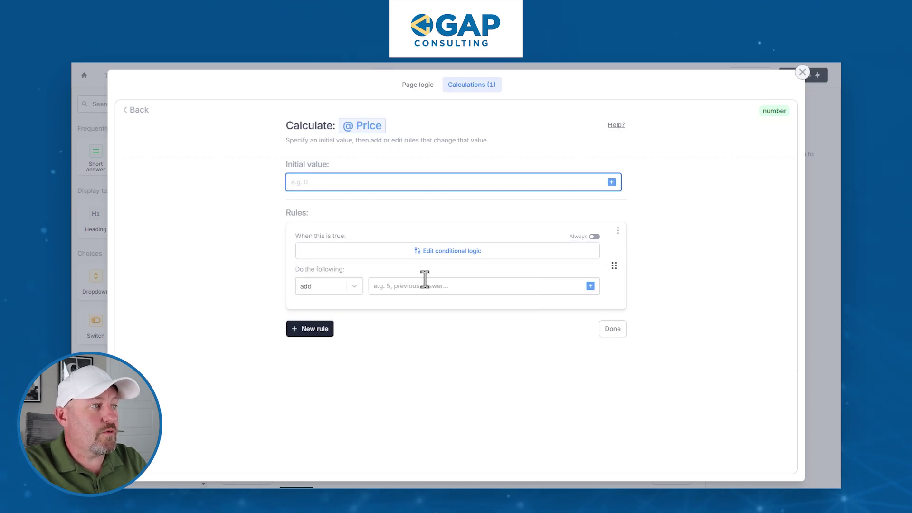
# Make the Trees rule assign 100 and keep Price's initial value at 1000.
pyautogui.click(413, 288)
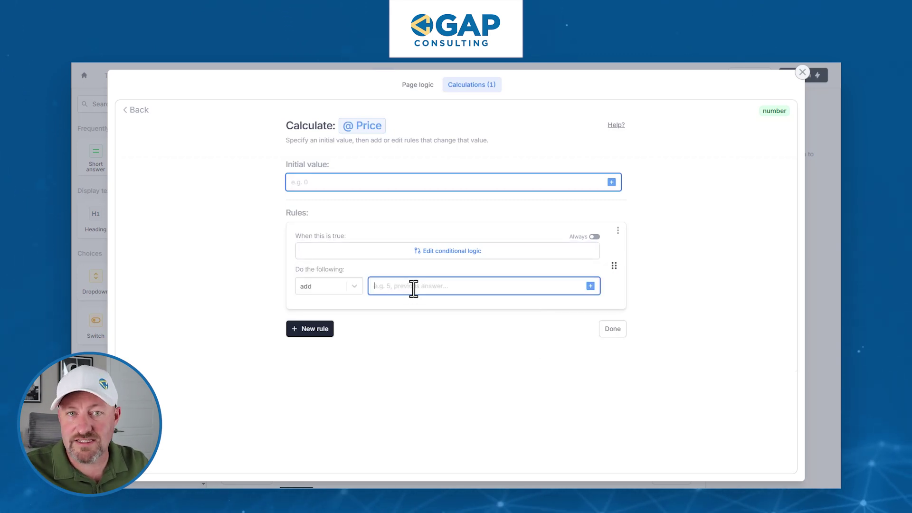
pyautogui.write('100')
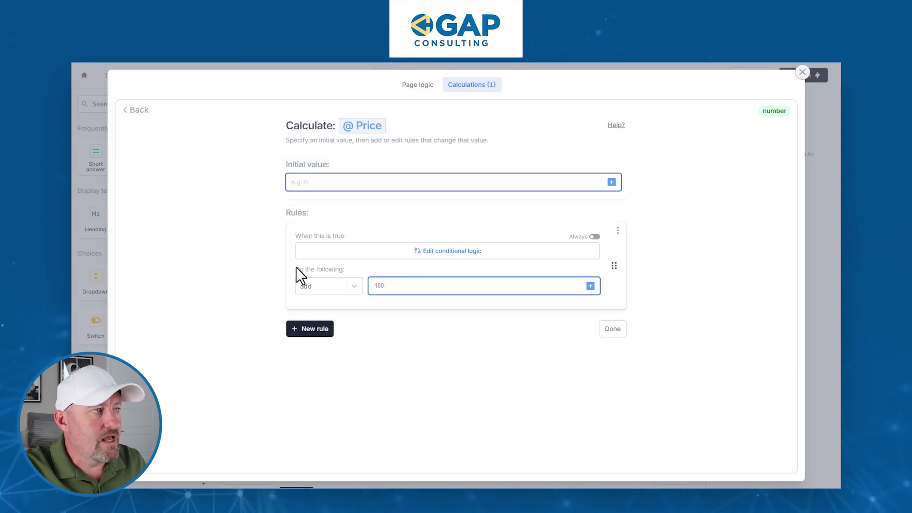
pyautogui.click(321, 284)
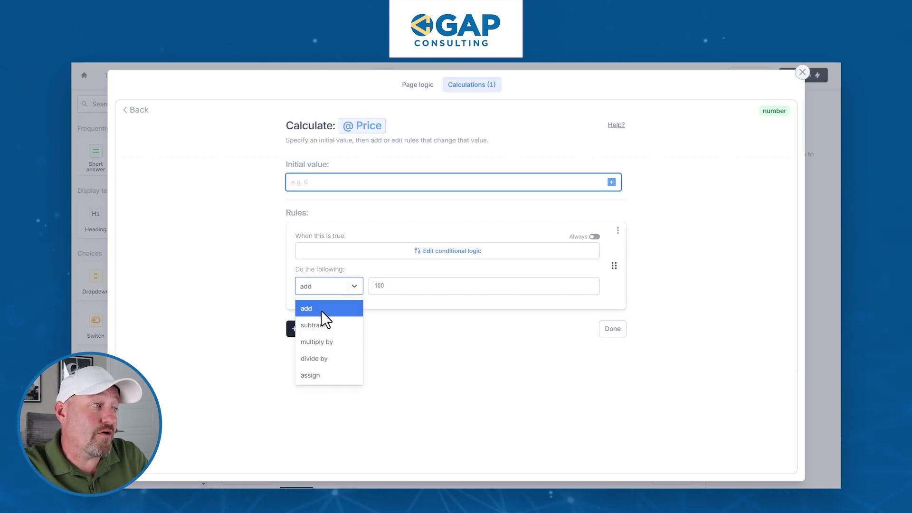
pyautogui.click(324, 376)
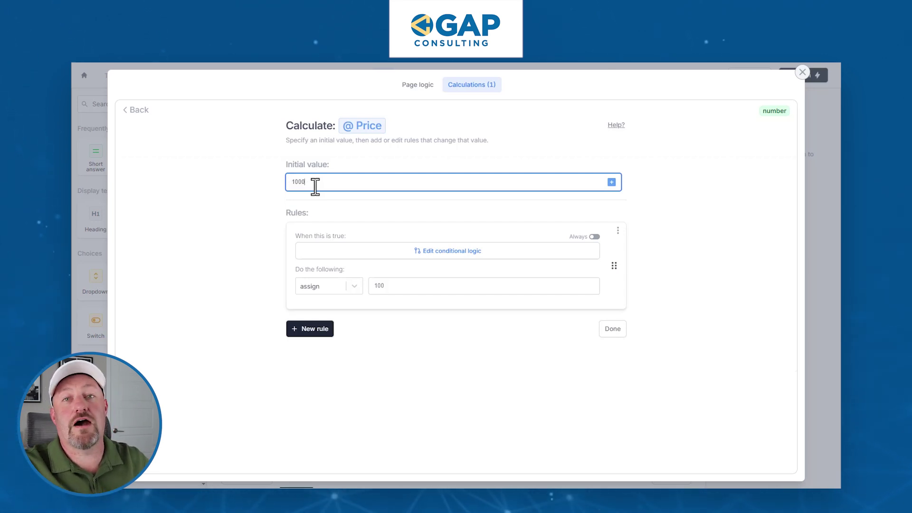
pyautogui.click(374, 129)
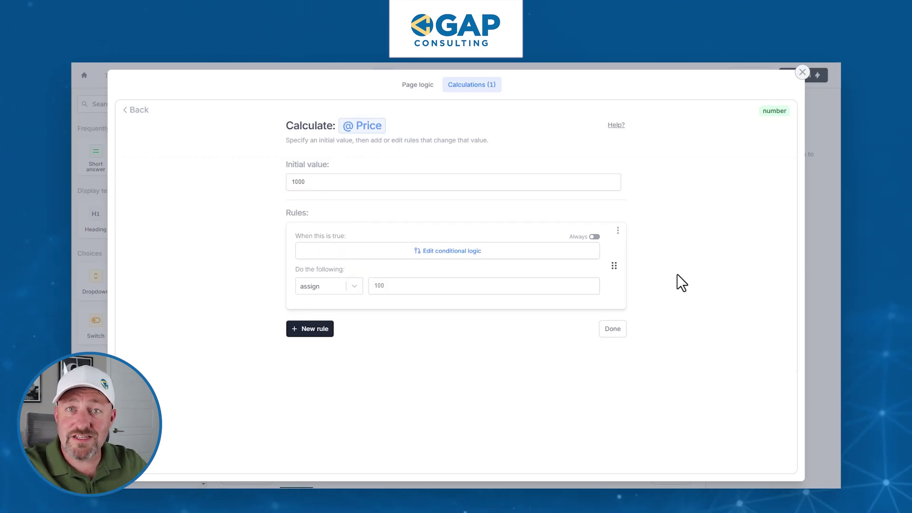
# Add a second Price rule assigning 50 when the item is Bushes.
pyautogui.click(312, 329)
pyautogui.click(336, 349)
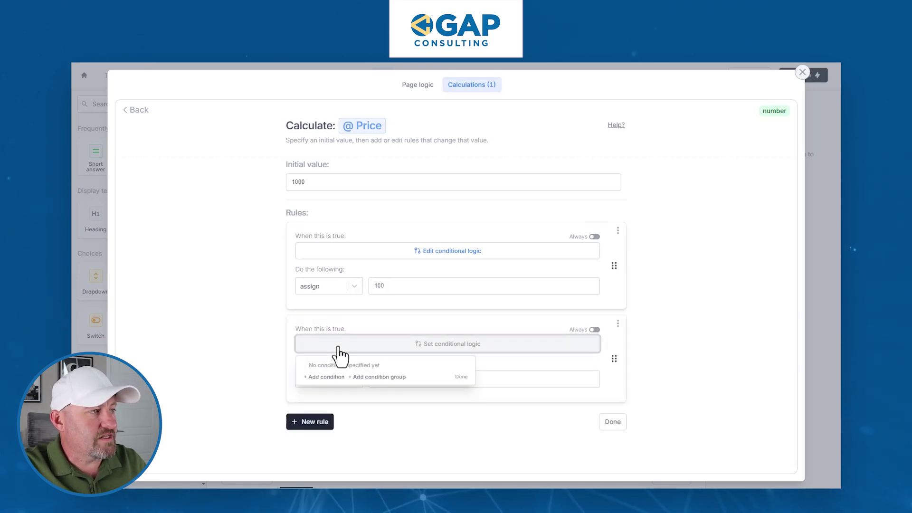
pyautogui.click(332, 378)
pyautogui.click(352, 374)
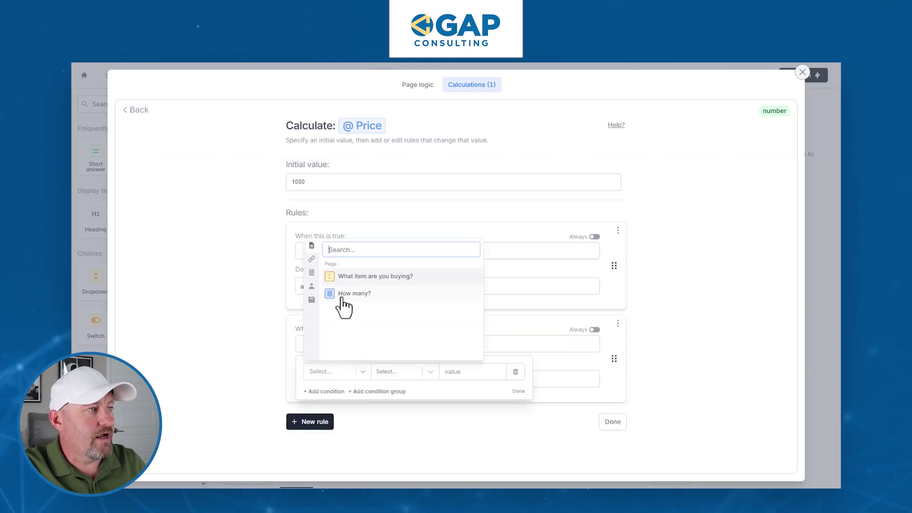
pyautogui.click(354, 281)
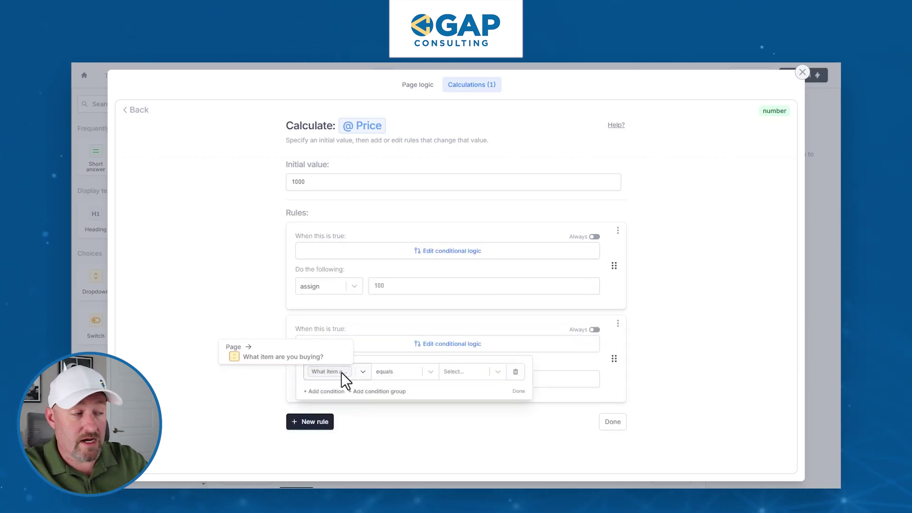
pyautogui.click(454, 372)
pyautogui.click(456, 415)
pyautogui.click(380, 401)
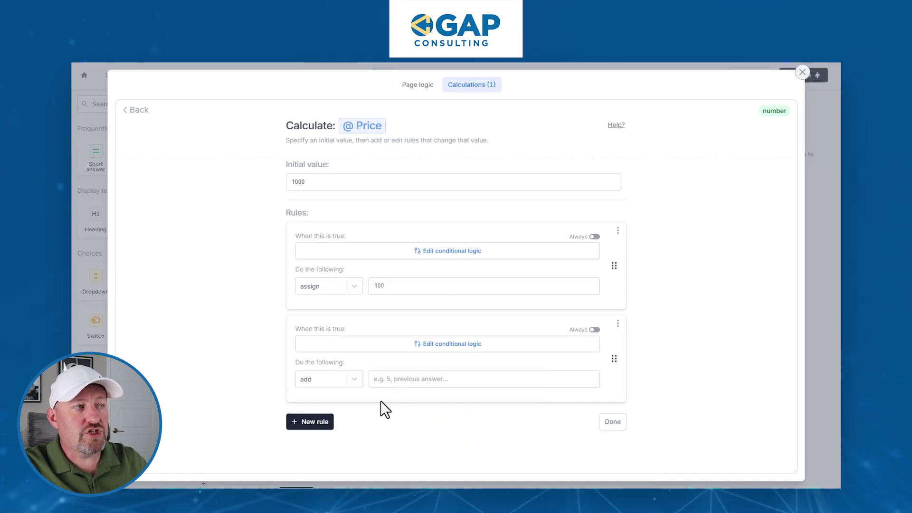
pyautogui.click(428, 378)
pyautogui.write('50')
pyautogui.click(324, 378)
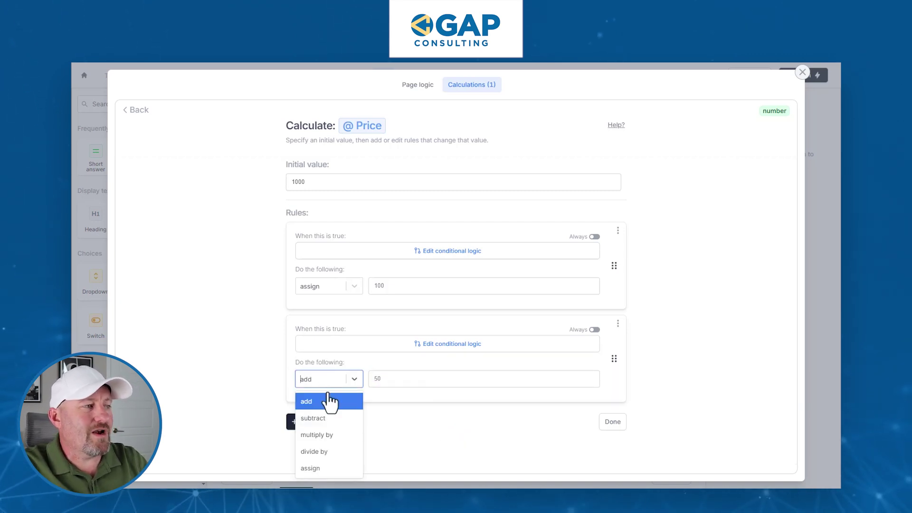
pyautogui.click(313, 466)
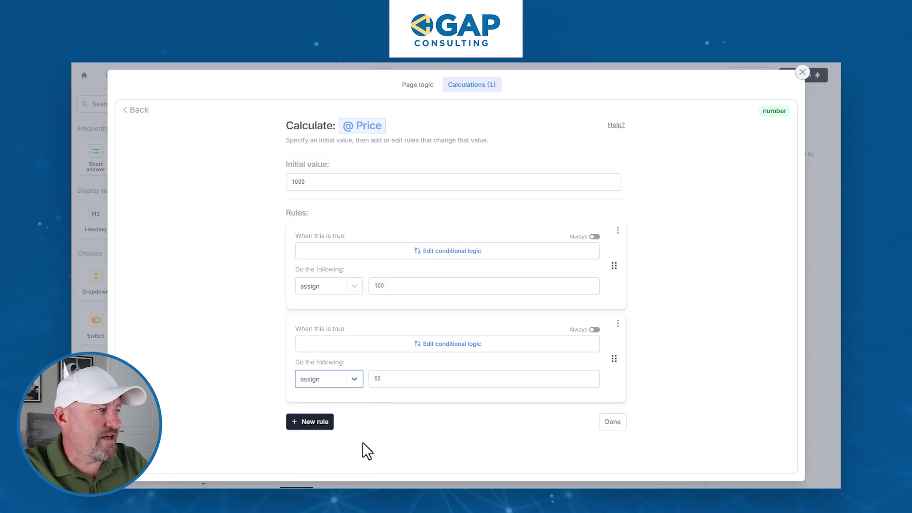
# Add a third Price rule adding 25 when the item is Grass, and finish Price.
pyautogui.click(316, 423)
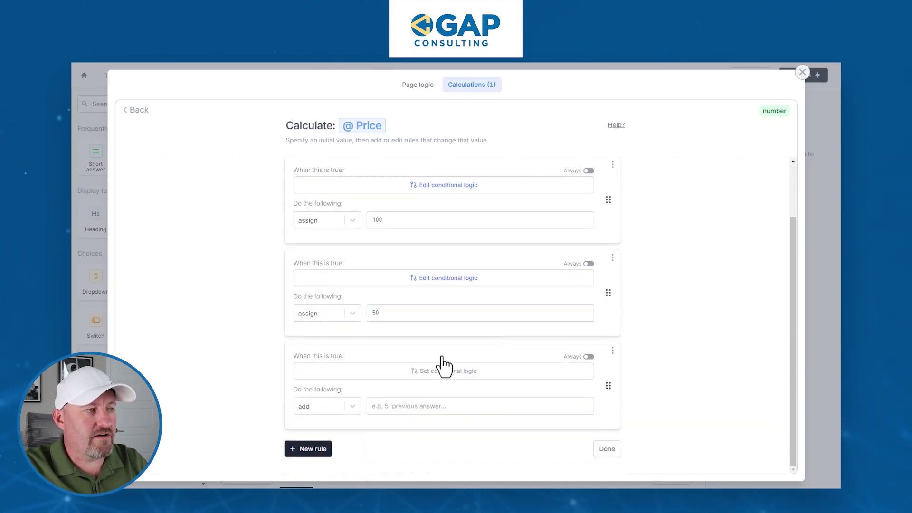
pyautogui.click(445, 374)
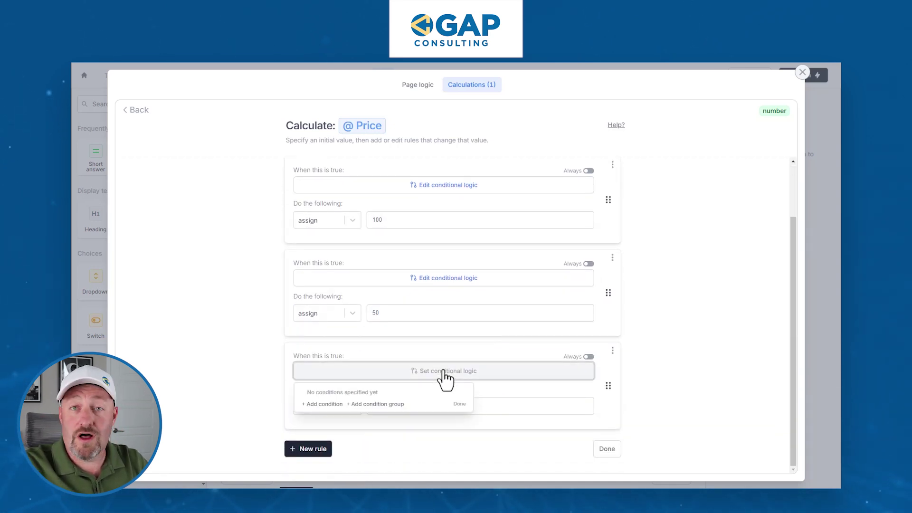
pyautogui.click(325, 404)
pyautogui.click(332, 400)
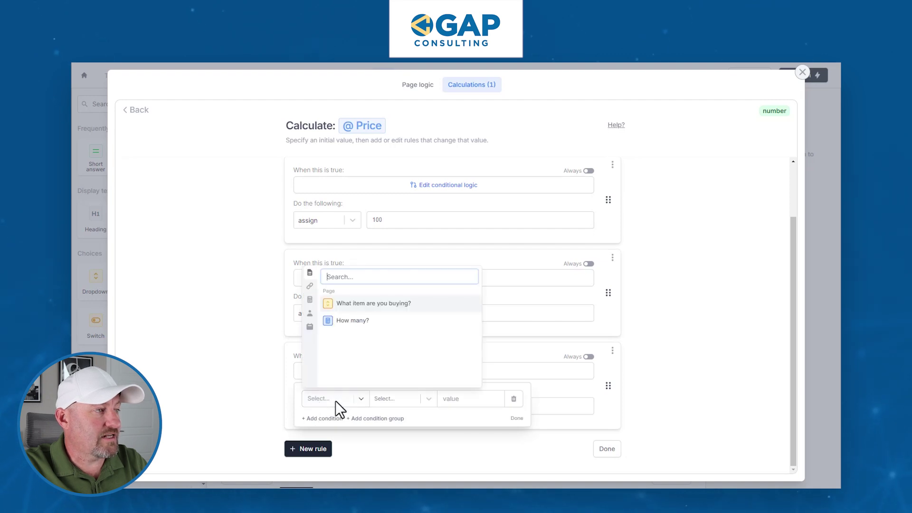
pyautogui.click(371, 303)
pyautogui.click(468, 399)
pyautogui.click(456, 455)
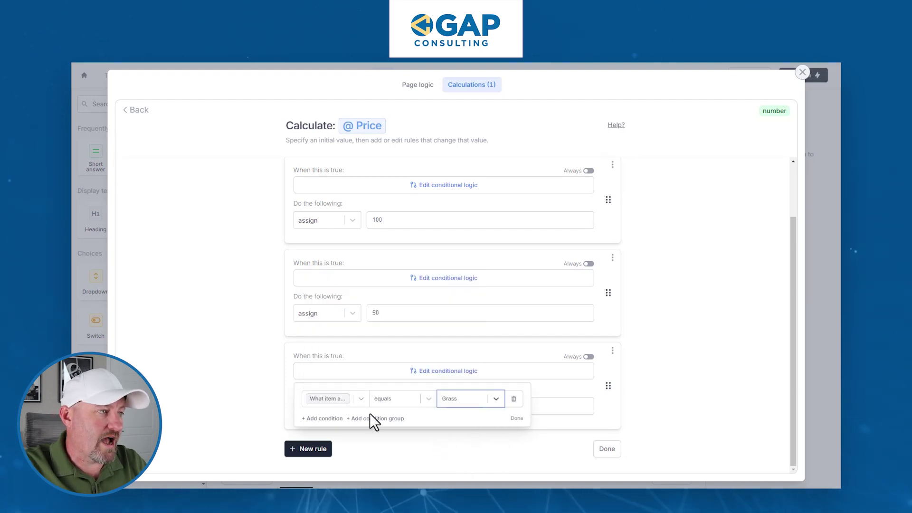
pyautogui.click(477, 451)
pyautogui.click(474, 406)
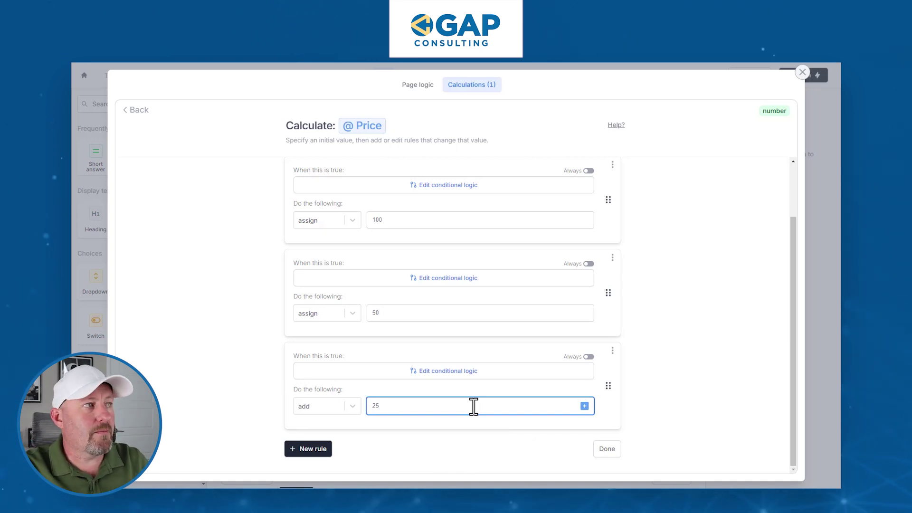
pyautogui.click(611, 447)
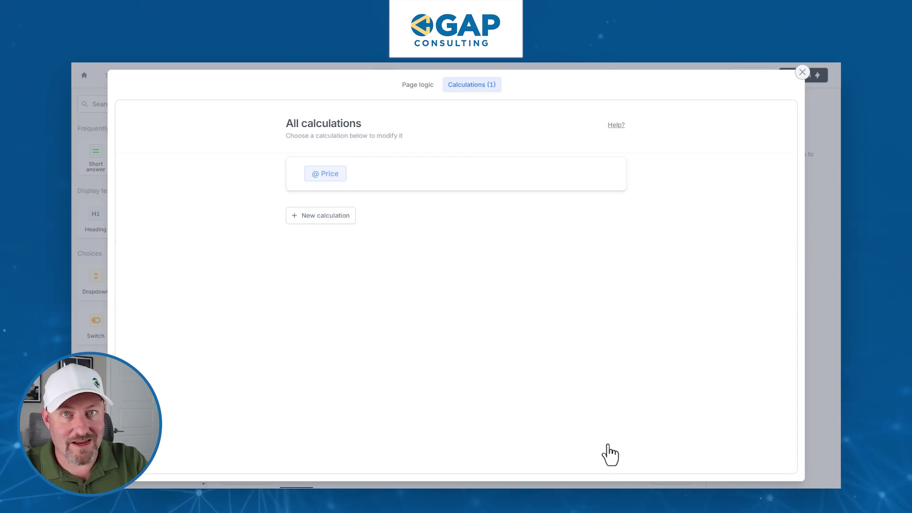
pyautogui.click(342, 221)
pyautogui.click(338, 185)
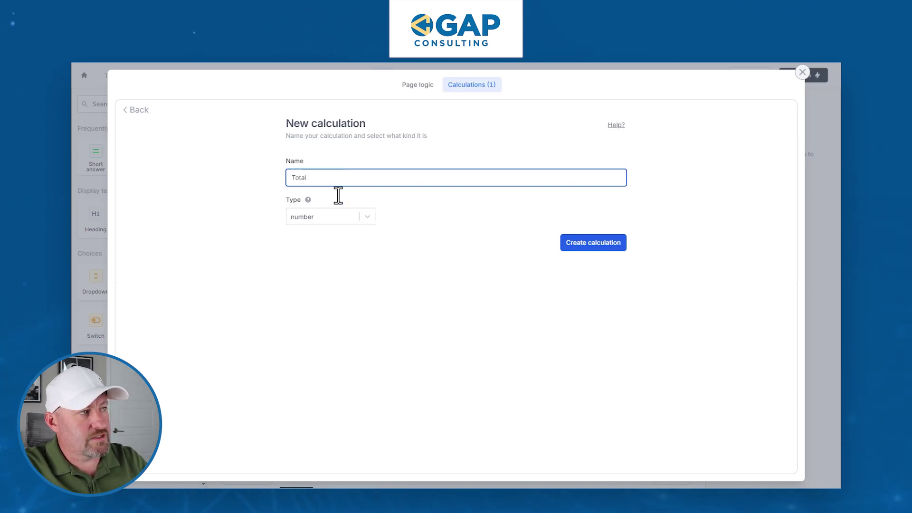
pyautogui.click(575, 245)
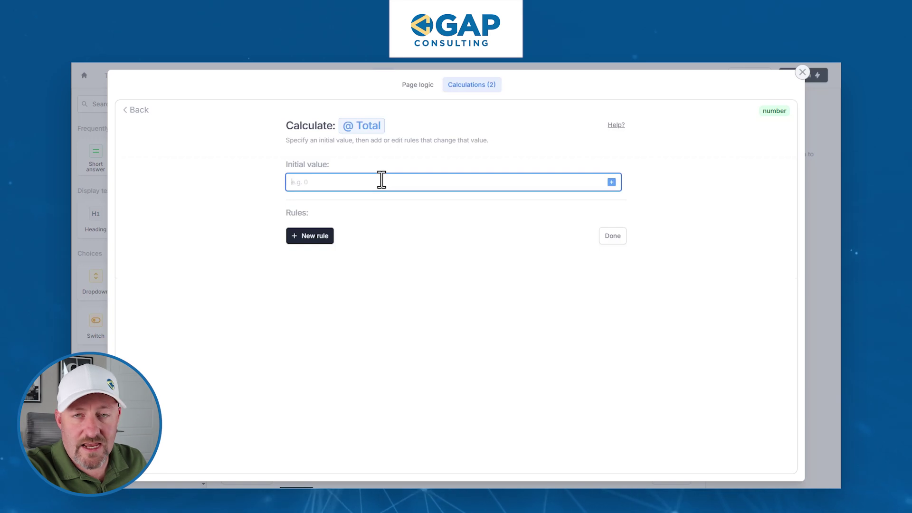
pyautogui.write('1000')
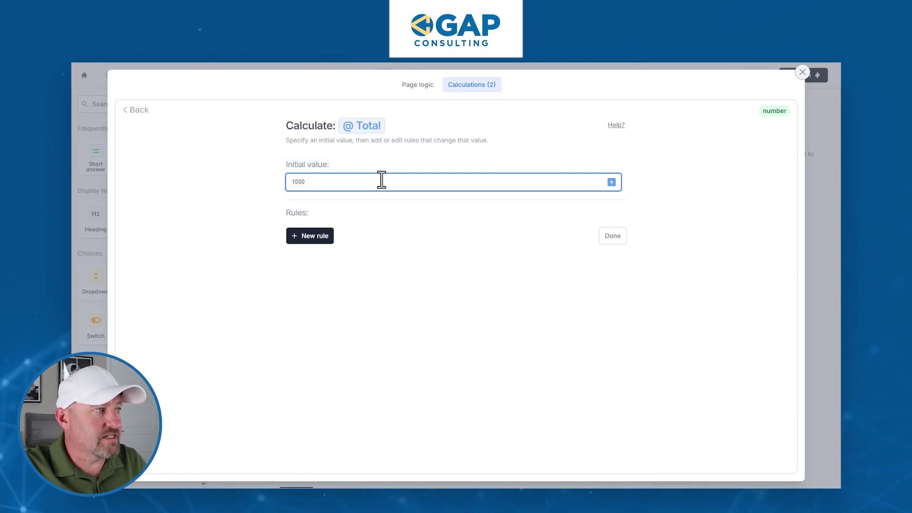
pyautogui.click(307, 239)
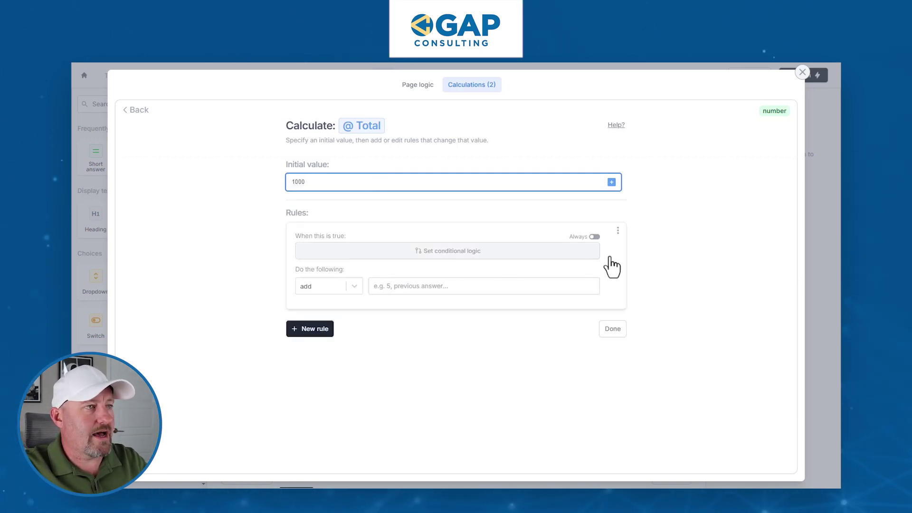
pyautogui.click(594, 236)
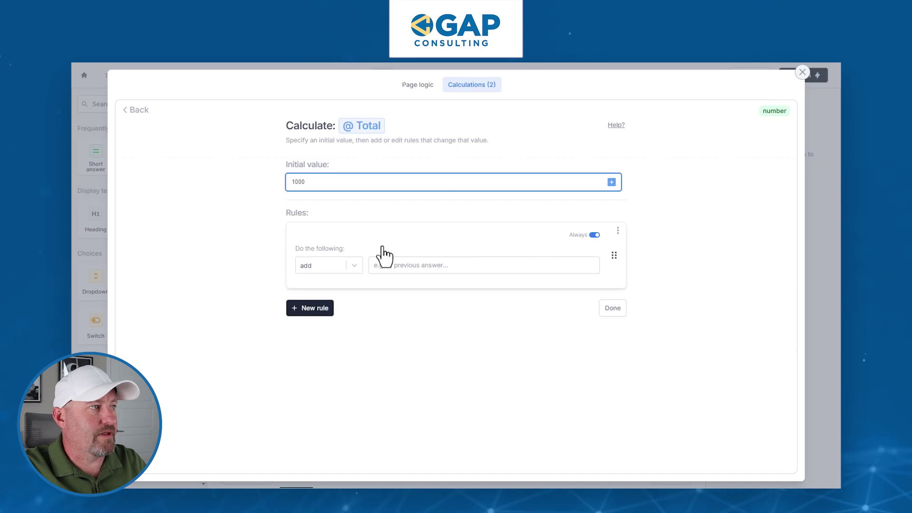
pyautogui.click(332, 264)
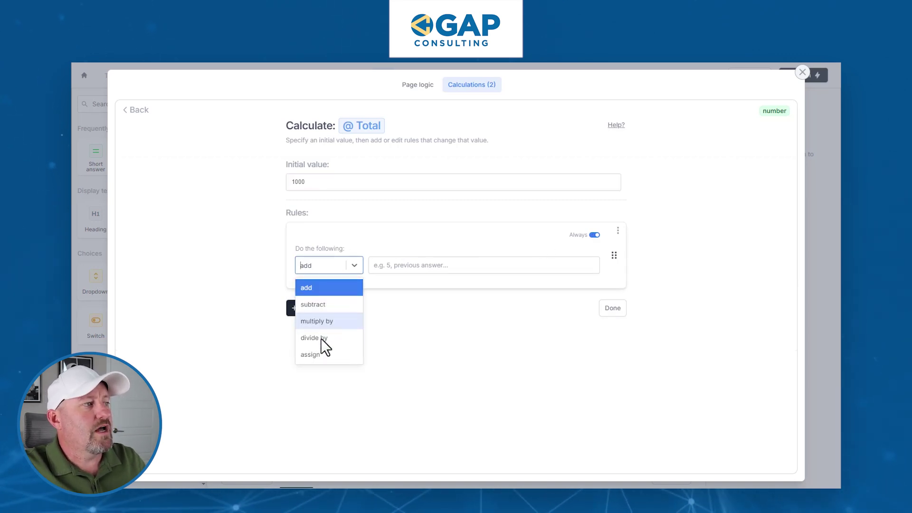
pyautogui.click(308, 356)
pyautogui.click(398, 267)
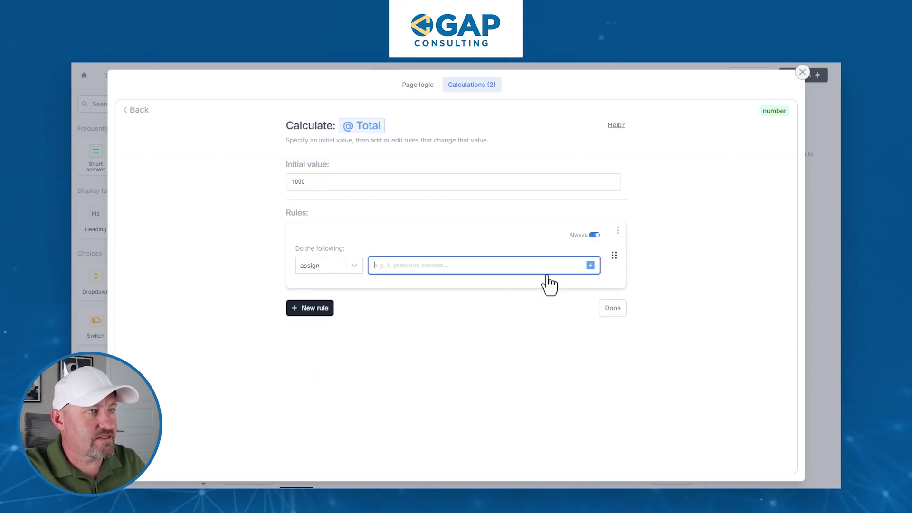
pyautogui.click(590, 265)
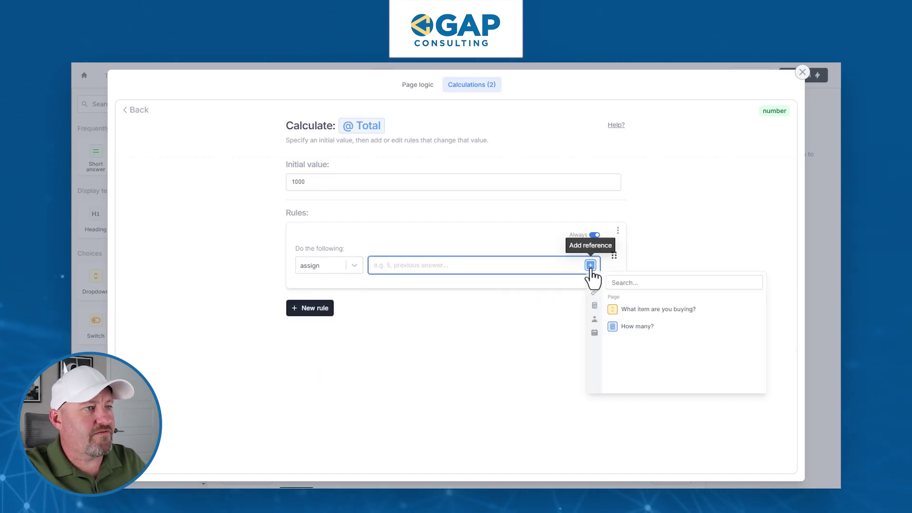
pyautogui.click(595, 305)
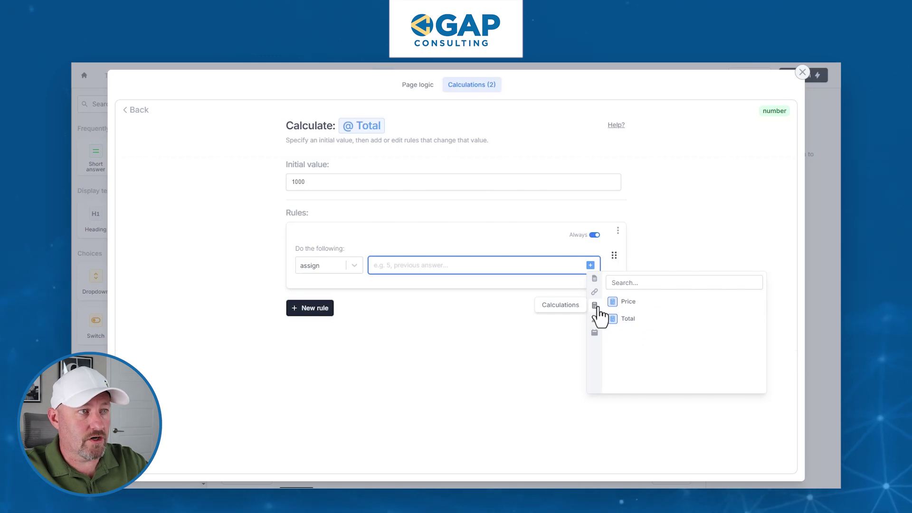
pyautogui.click(628, 302)
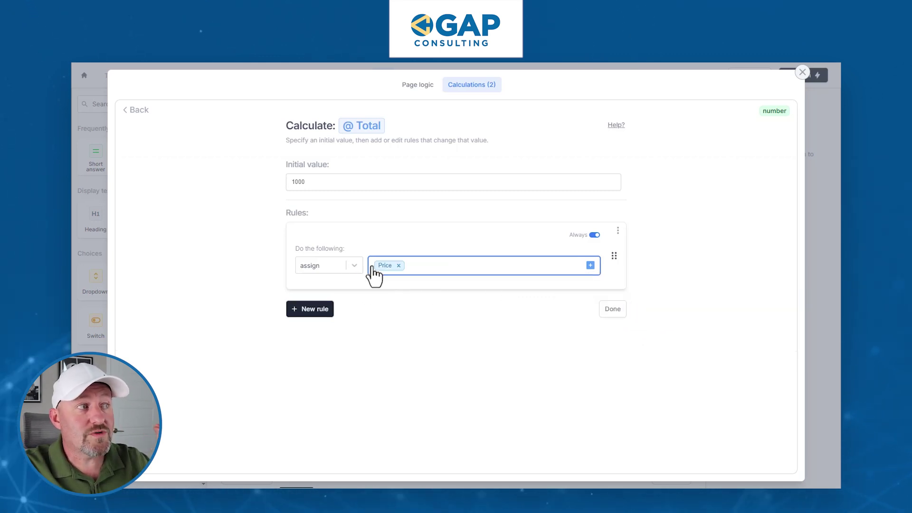
pyautogui.click(302, 310)
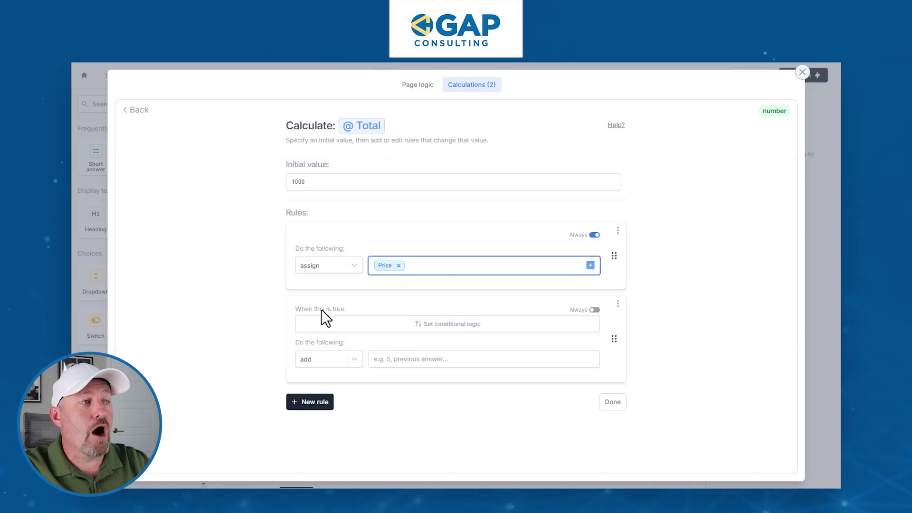
pyautogui.click(595, 309)
pyautogui.click(355, 338)
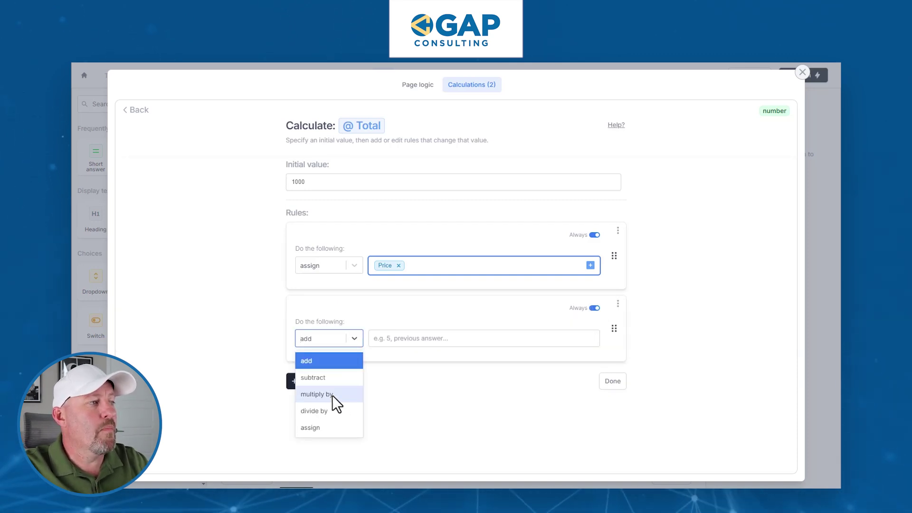
pyautogui.click(333, 394)
pyautogui.click(427, 335)
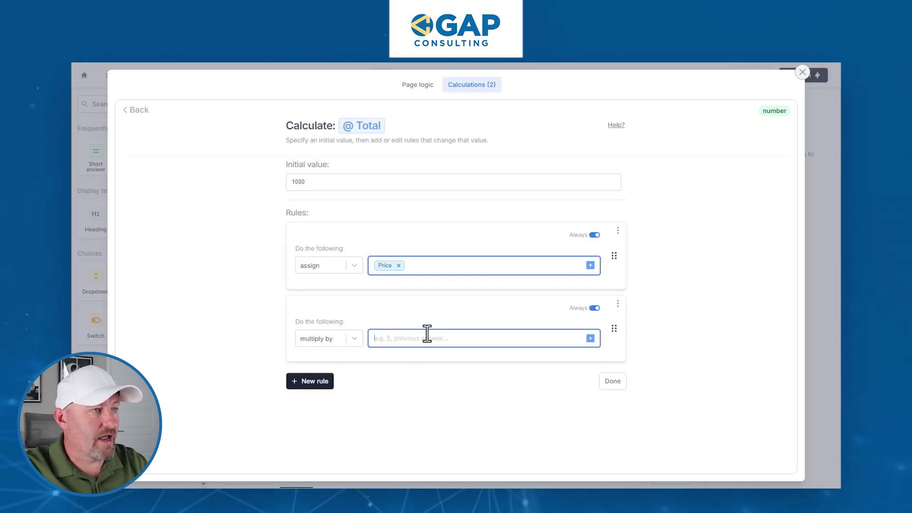
pyautogui.click(590, 339)
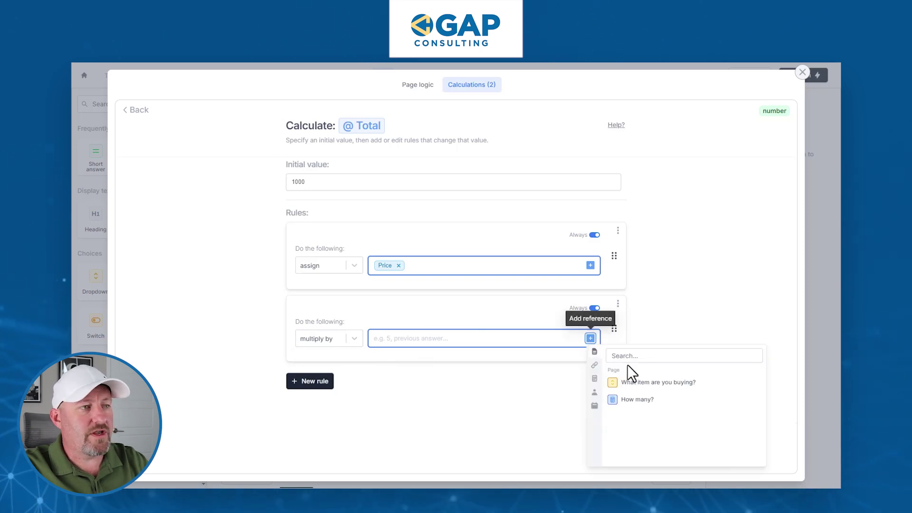
pyautogui.click(623, 400)
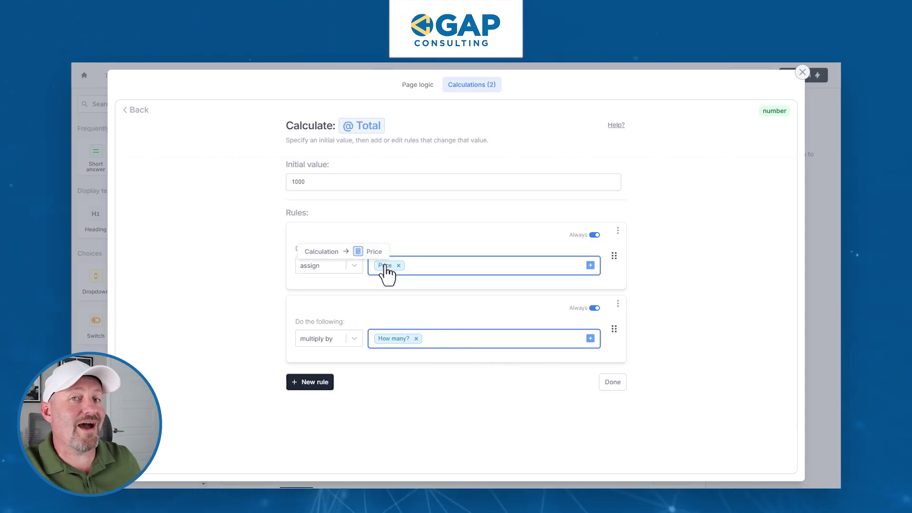
pyautogui.click(612, 383)
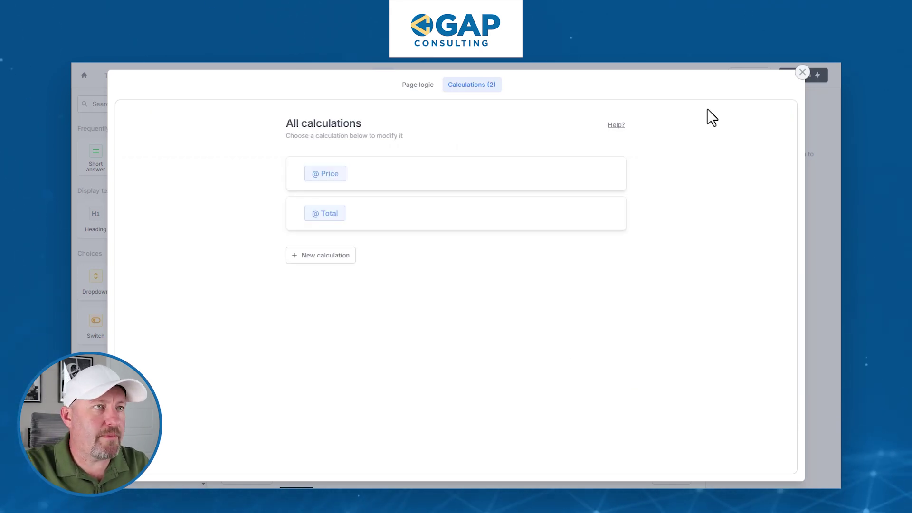
pyautogui.click(802, 72)
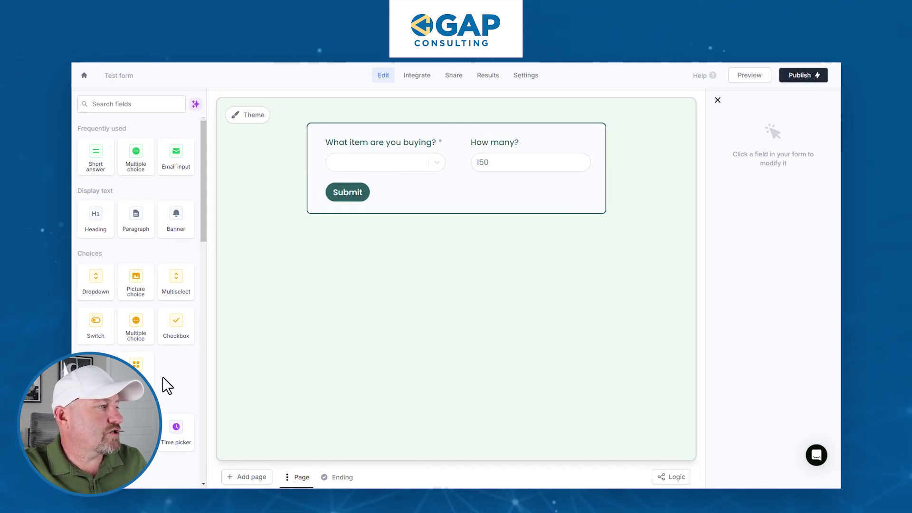
pyautogui.click(251, 477)
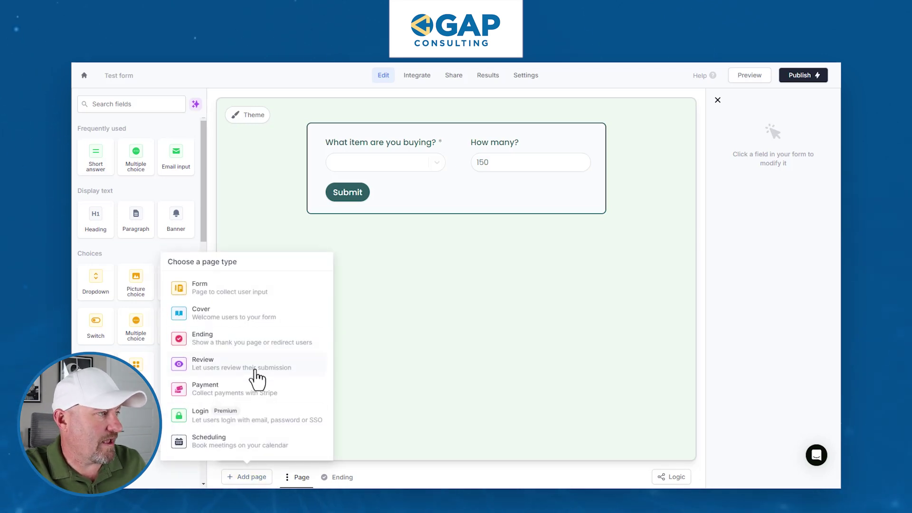
pyautogui.click(237, 395)
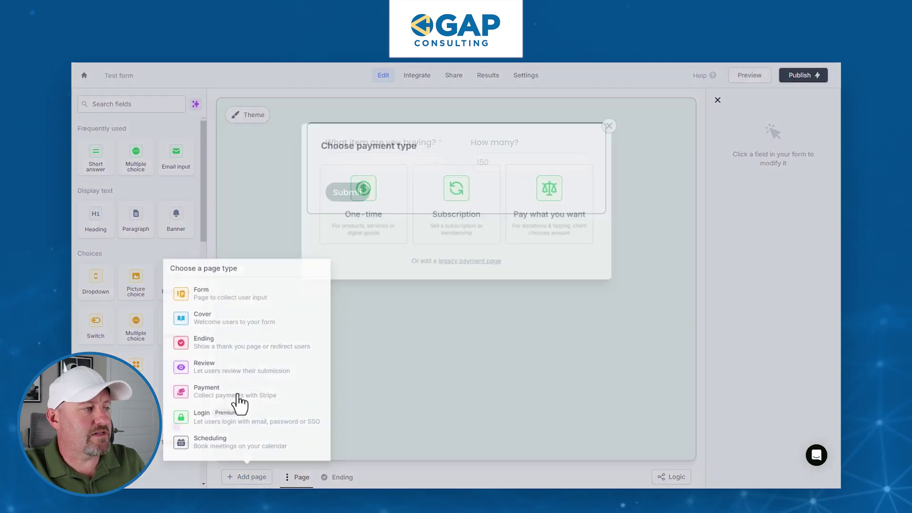
pyautogui.click(370, 222)
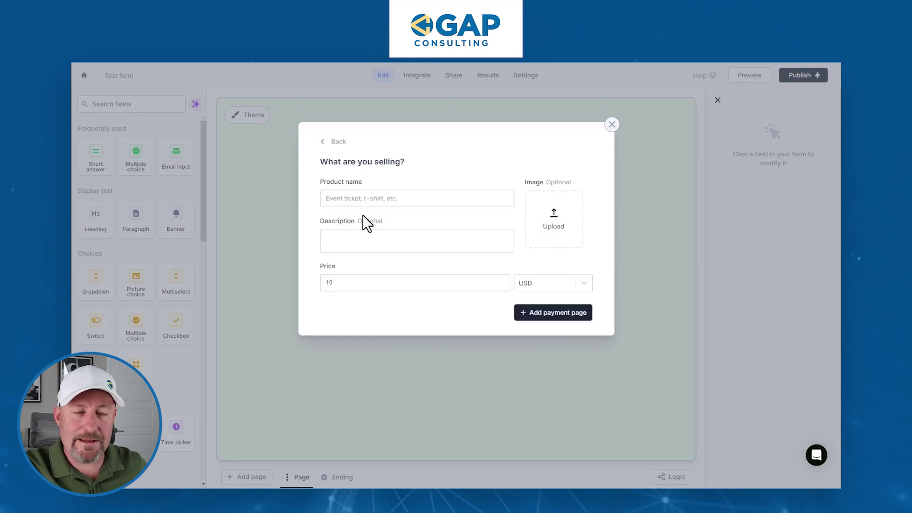
pyautogui.click(376, 205)
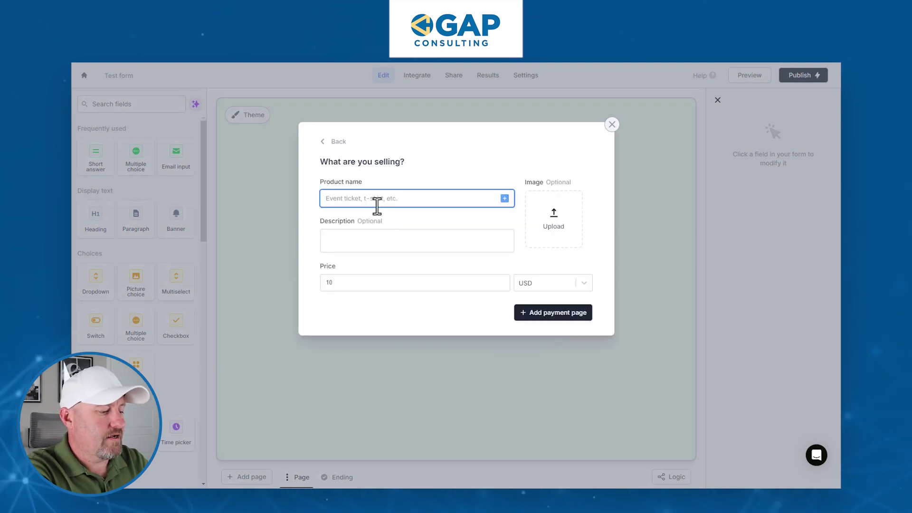
pyautogui.write('Goods Sold')
pyautogui.click(366, 287)
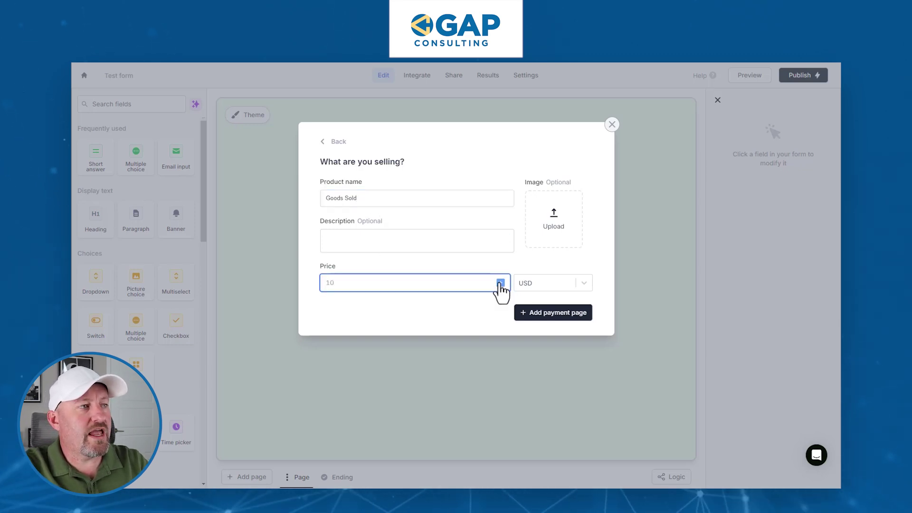
pyautogui.click(501, 284)
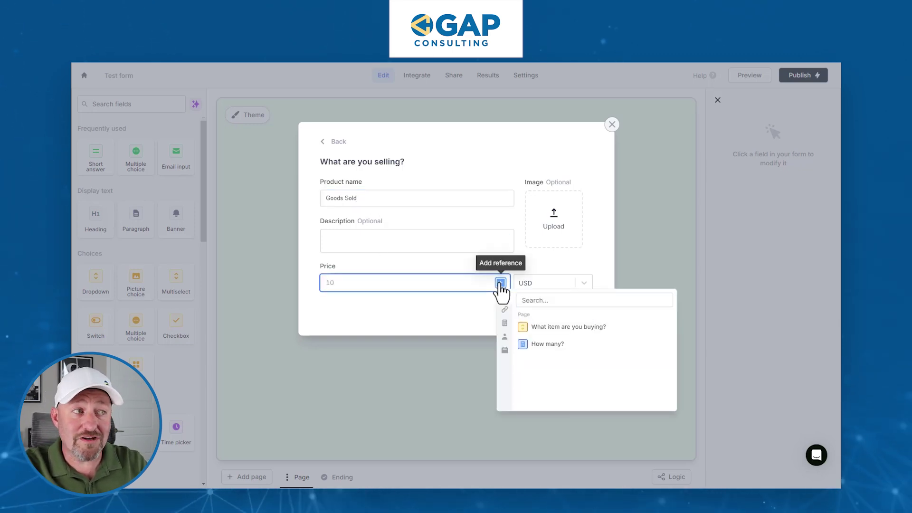
pyautogui.click(505, 324)
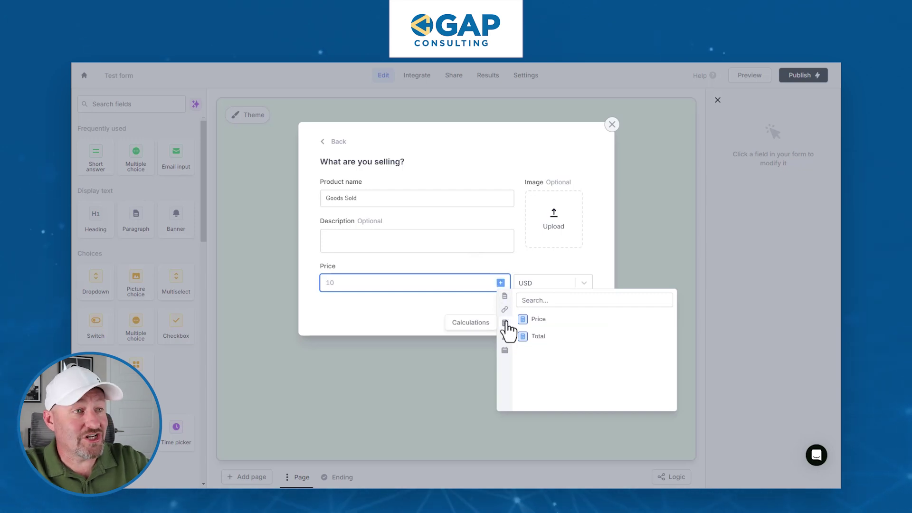
pyautogui.click(534, 337)
pyautogui.click(542, 314)
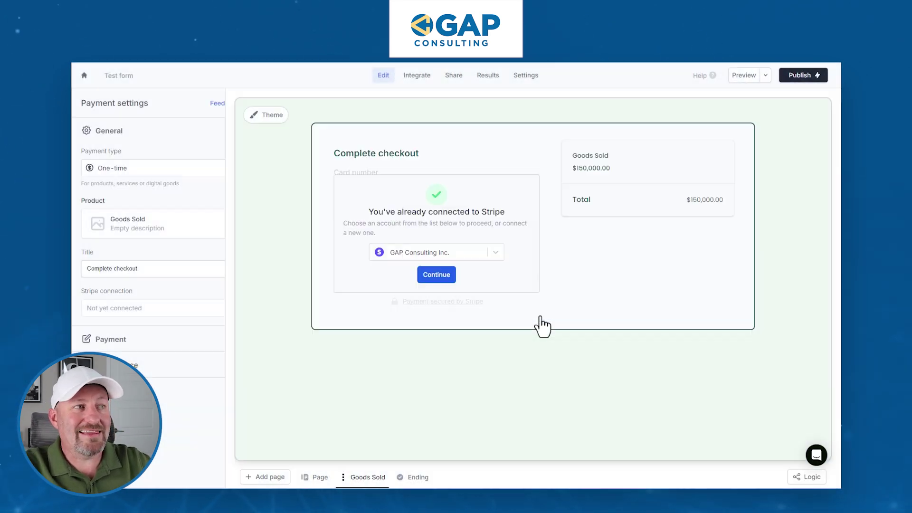
# Continue with the already-connected Stripe account for the Goods Sold checkout.
pyautogui.click(450, 276)
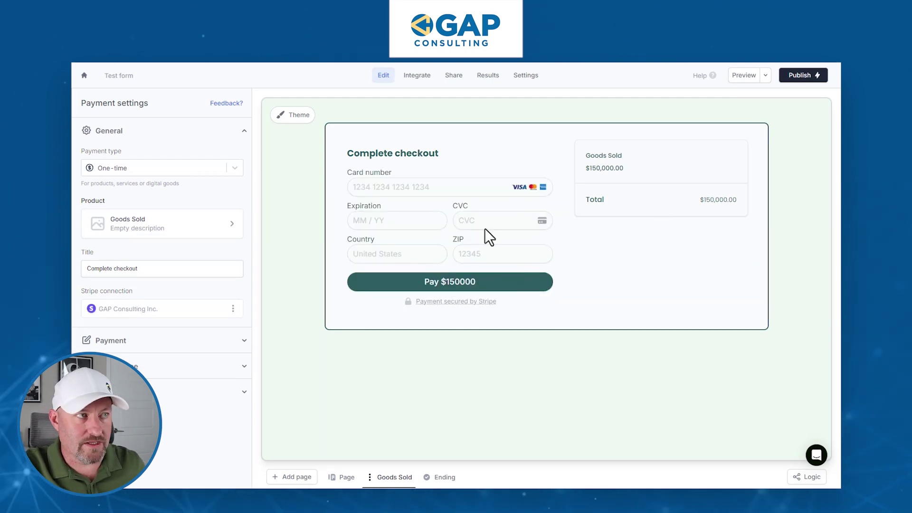
pyautogui.moveTo(593, 171)
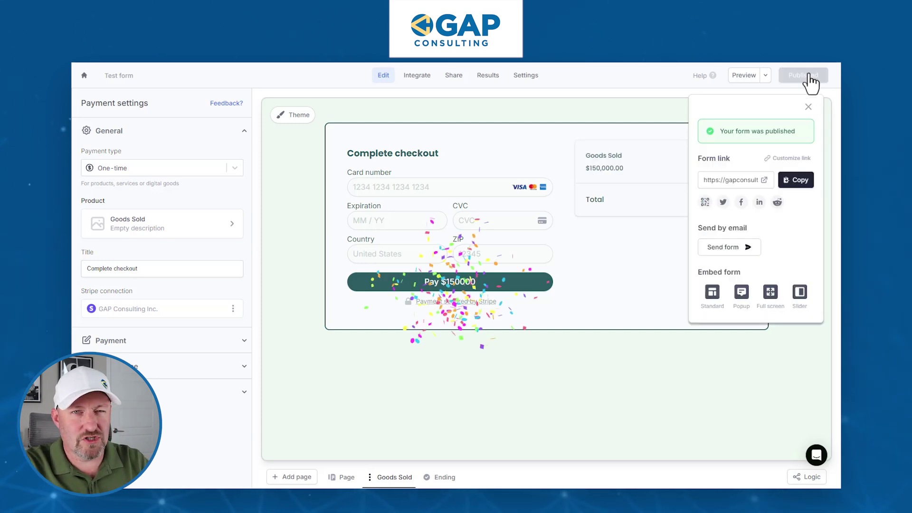
# Open the live form, choose Trees with quantity 2, and go on to checkout.
pyautogui.click(765, 180)
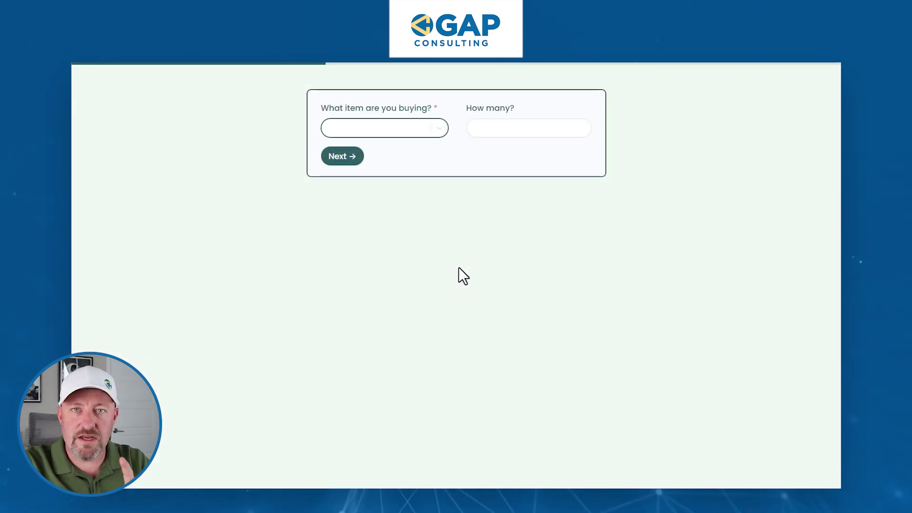
pyautogui.click(410, 127)
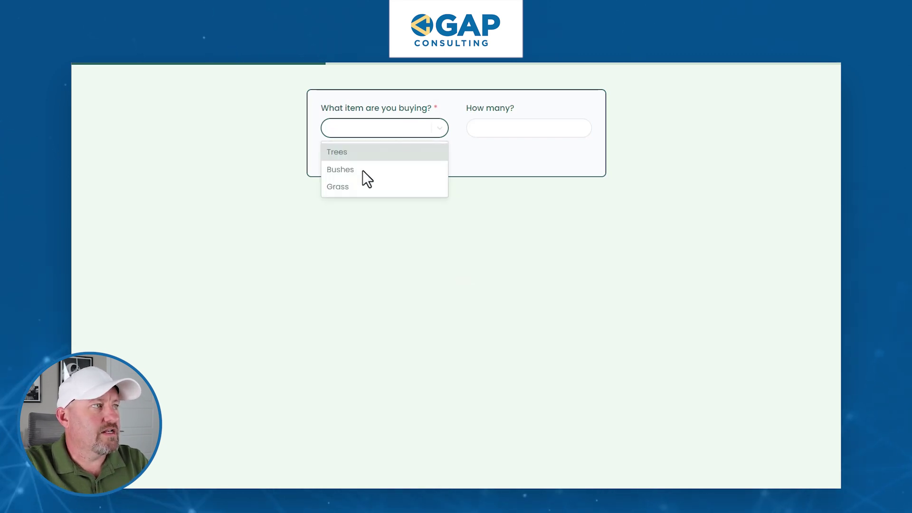
pyautogui.click(354, 155)
pyautogui.click(487, 130)
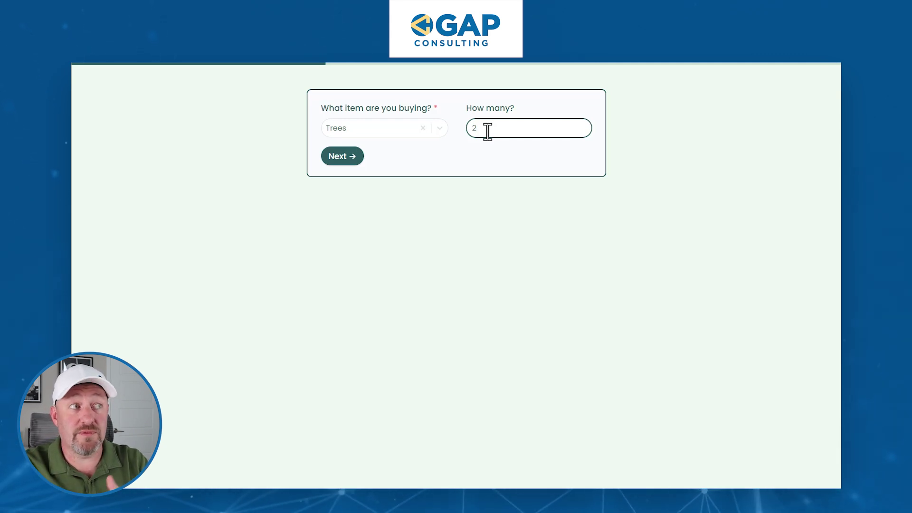
pyautogui.write('2')
pyautogui.click(352, 157)
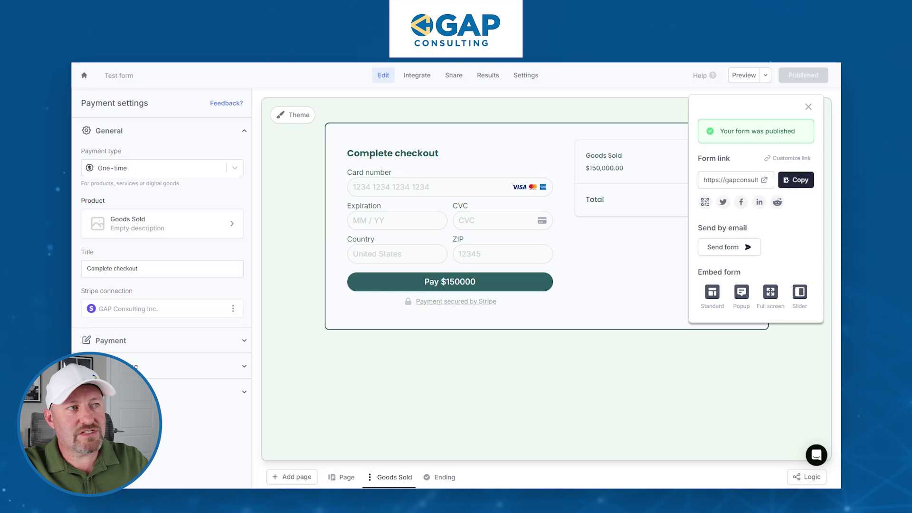
# Dismiss the publish popover and add a new Form page named 'Signature'.
pyautogui.click(557, 377)
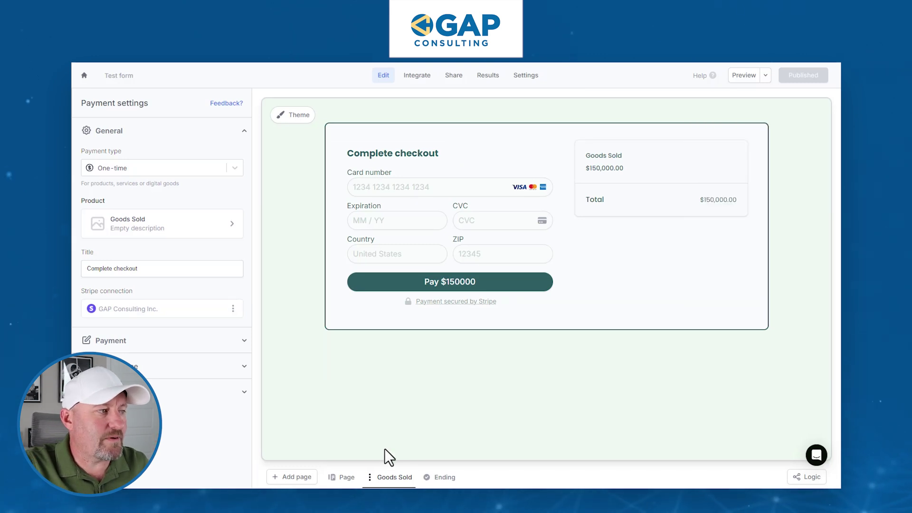
pyautogui.click(308, 476)
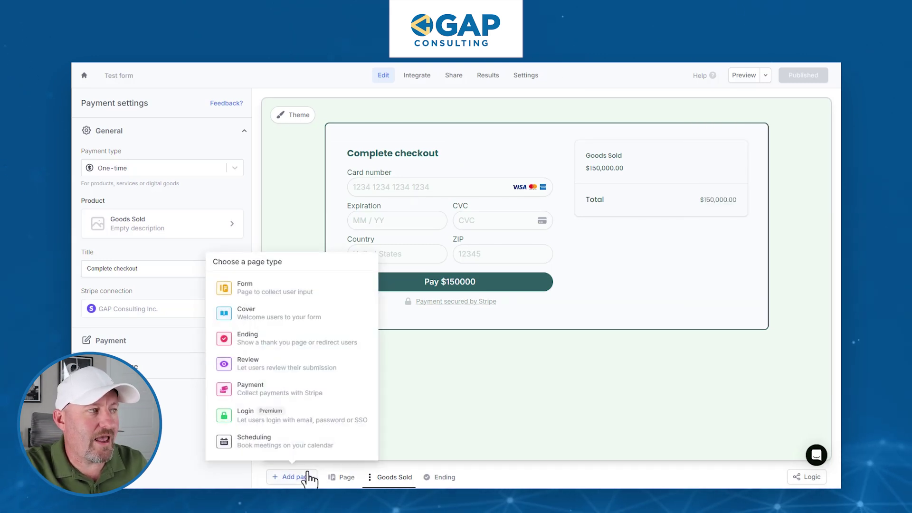
pyautogui.click(281, 288)
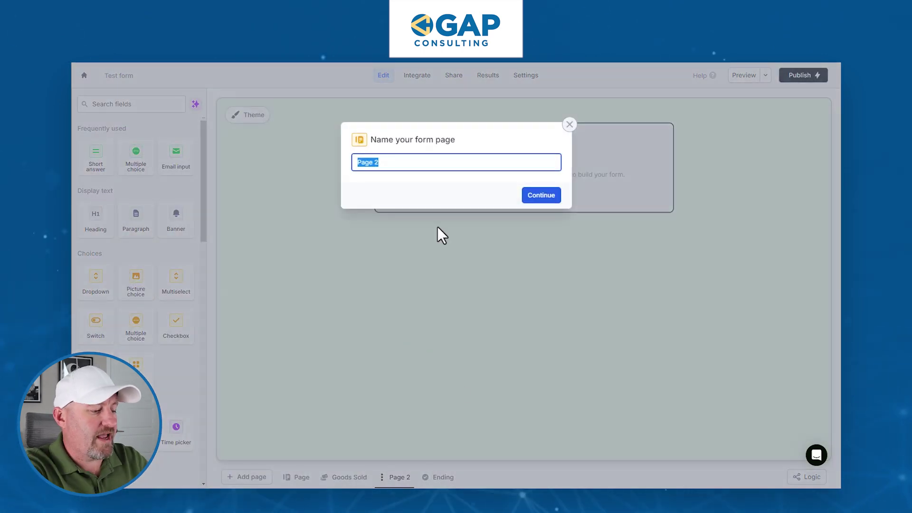
pyautogui.write('Sig')
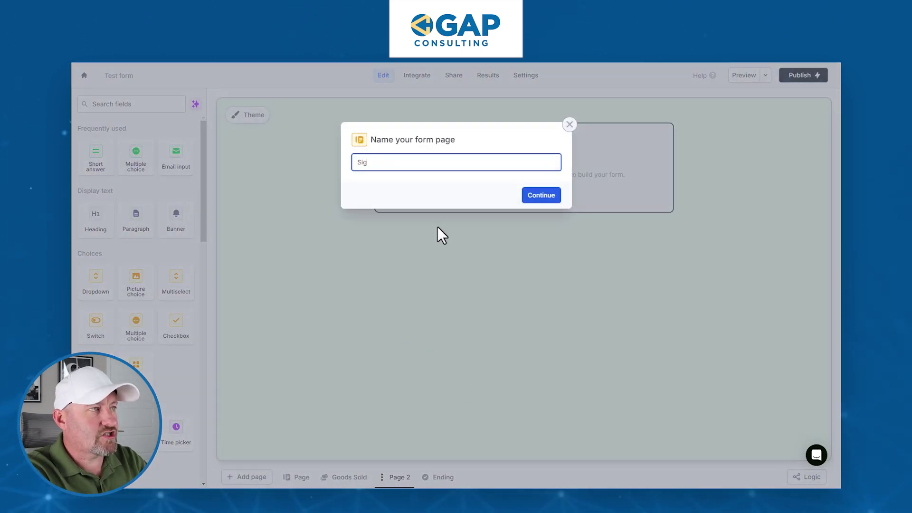
pyautogui.write('nature')
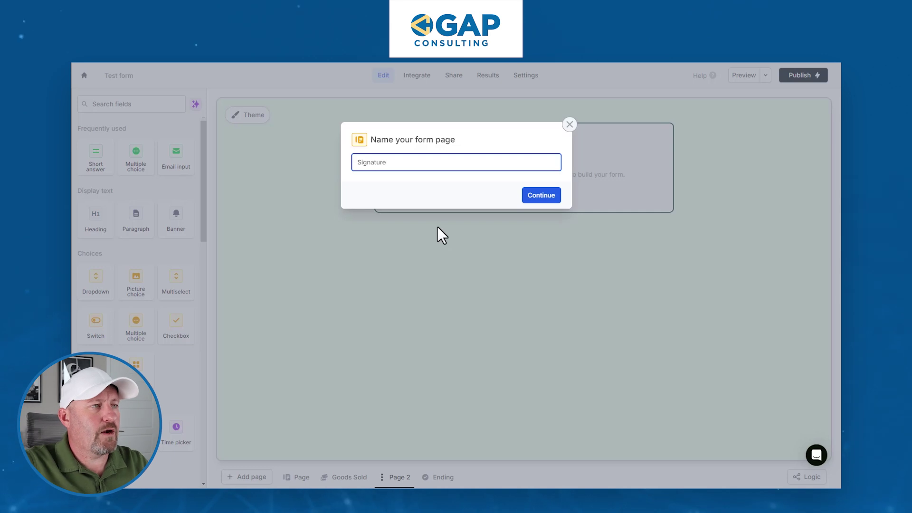
pyautogui.click(555, 193)
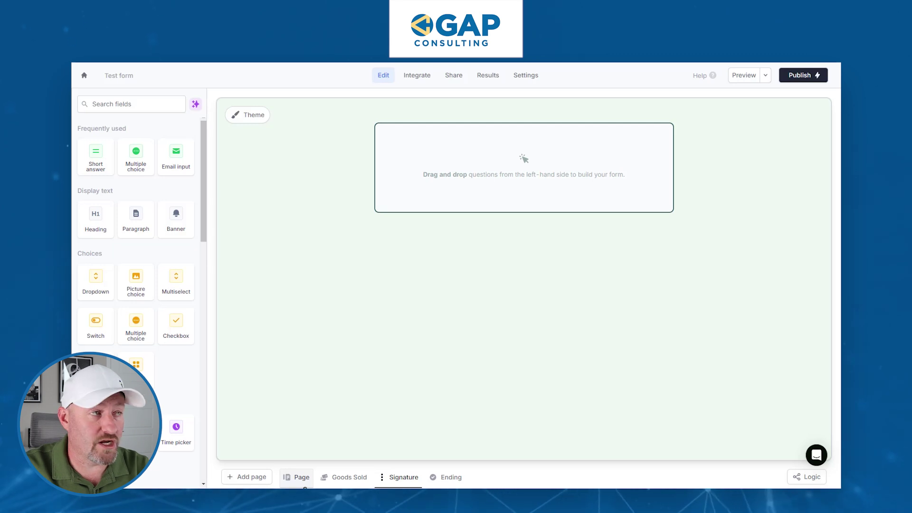
# Add a Signature field to the Signature page and make it required.
pyautogui.click(106, 104)
pyautogui.write('sig')
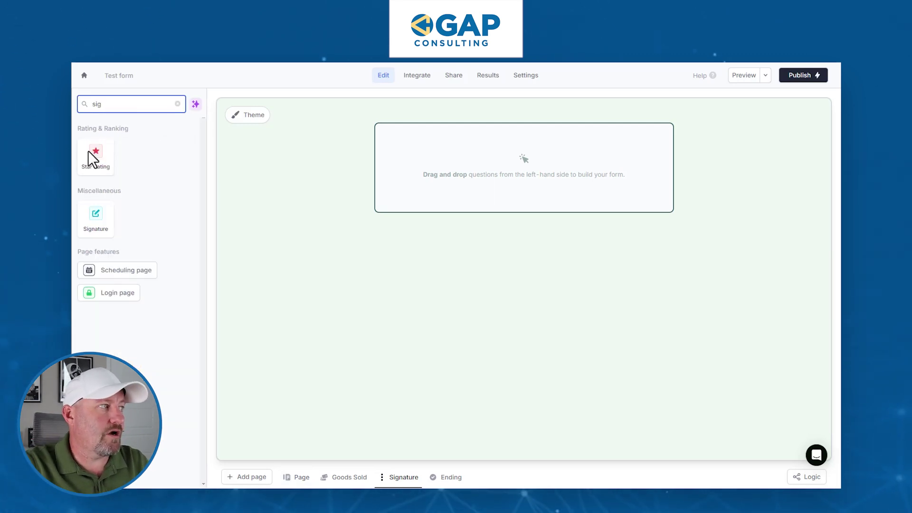
pyautogui.click(86, 233)
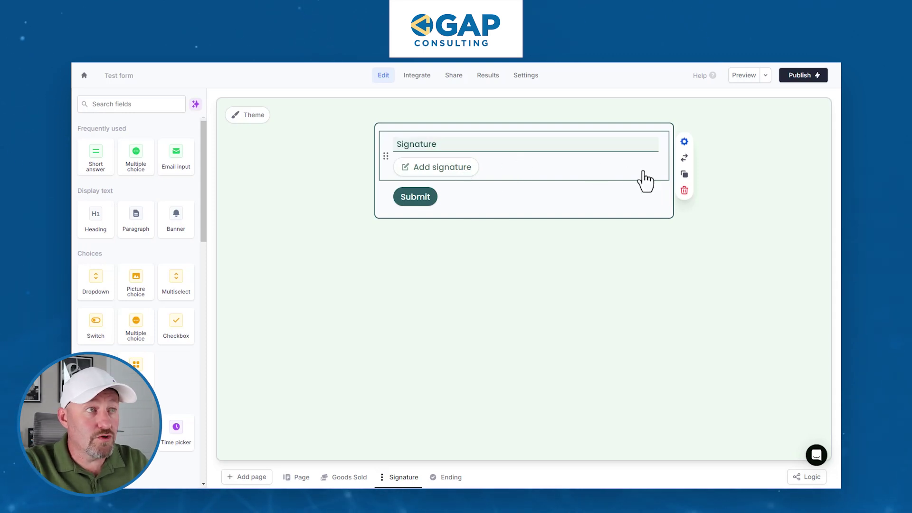
pyautogui.click(684, 142)
pyautogui.click(827, 243)
pyautogui.click(440, 227)
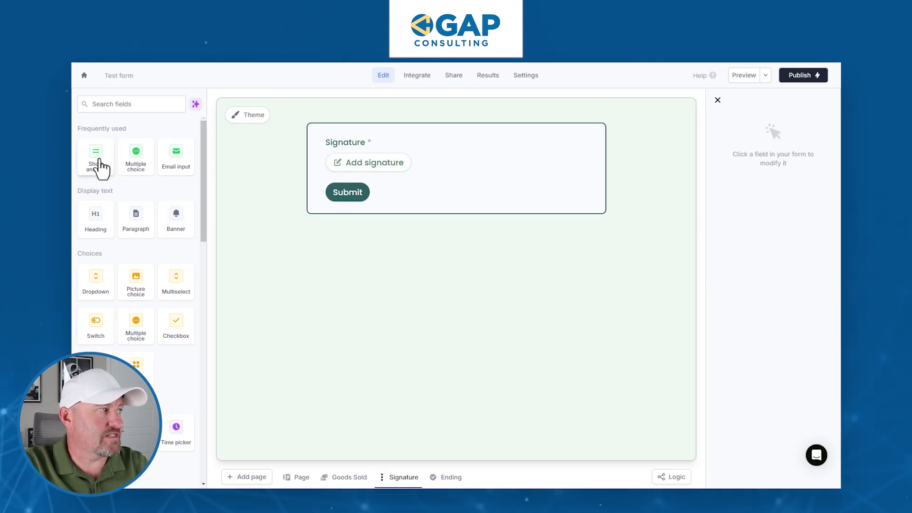
# Add an 'I consent' paragraph above the signature field, then view the page-routing logic.
pyautogui.click(138, 204)
pyautogui.moveTo(318, 185); pyautogui.dragTo(318, 137)
pyautogui.write('I consent')
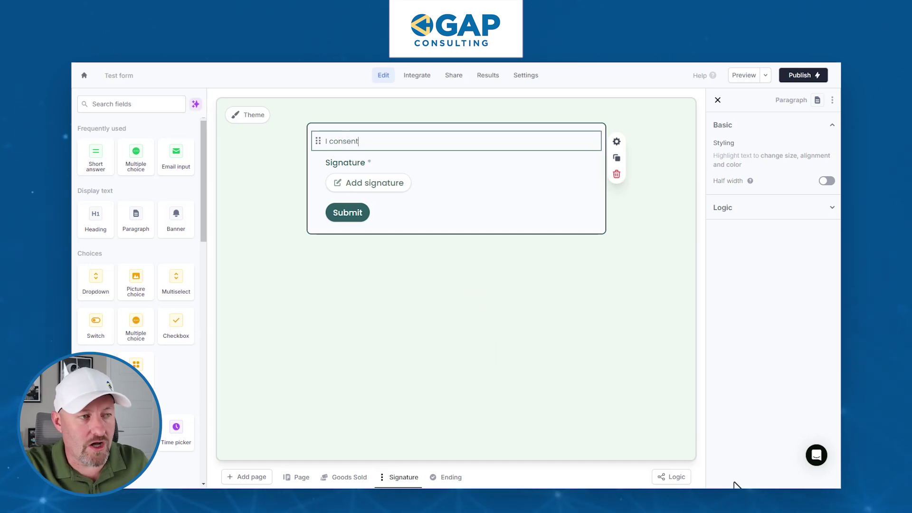
pyautogui.click(675, 479)
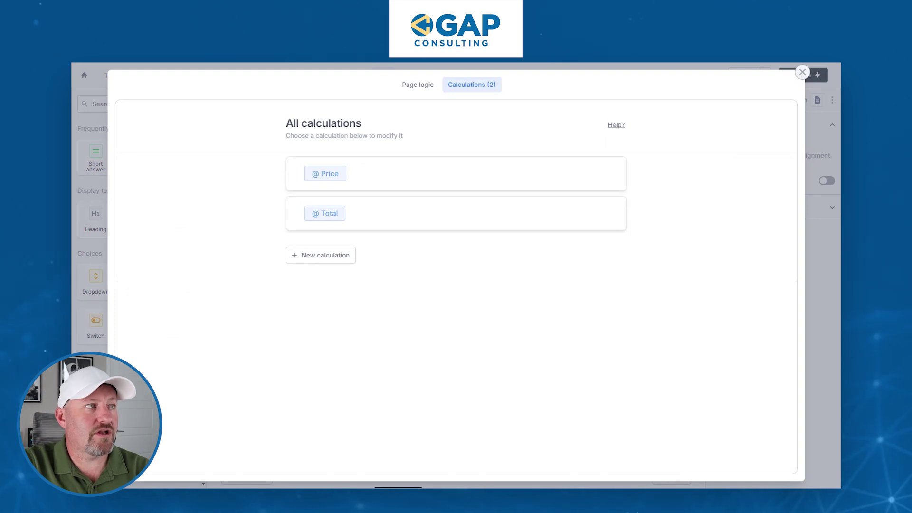
pyautogui.click(418, 88)
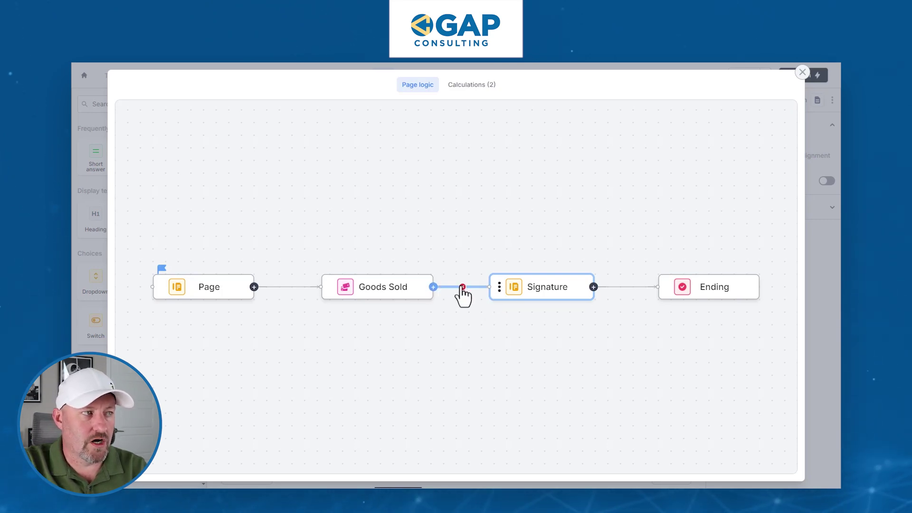
# Relink Goods Sold straight to Ending and add a conditional branch from Goods Sold to Signature.
pyautogui.click(463, 287)
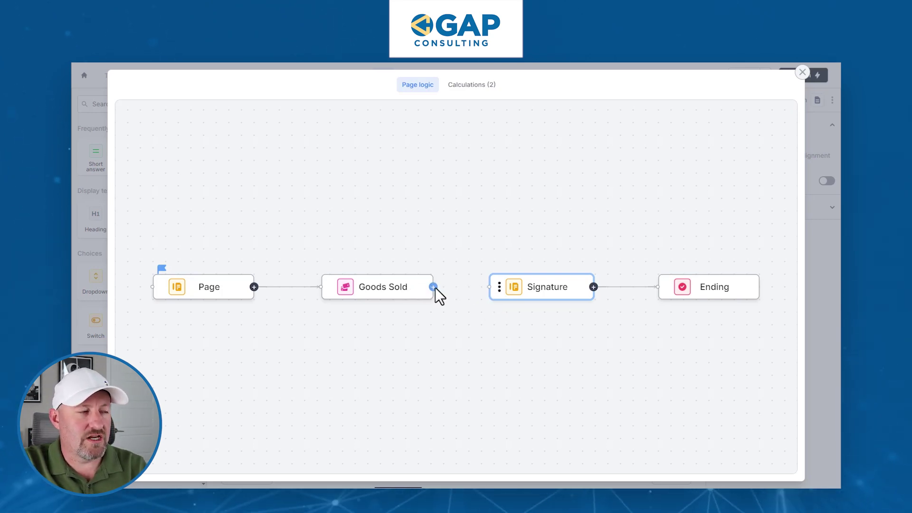
pyautogui.moveTo(433, 287)
pyautogui.mouseDown()
pyautogui.moveTo(469, 226)
pyautogui.moveTo(572, 207)
pyautogui.moveTo(635, 246)
pyautogui.moveTo(657, 283)
pyautogui.moveTo(570, 292)
pyautogui.moveTo(548, 379)
pyautogui.mouseUp()
pyautogui.moveTo(496, 290)
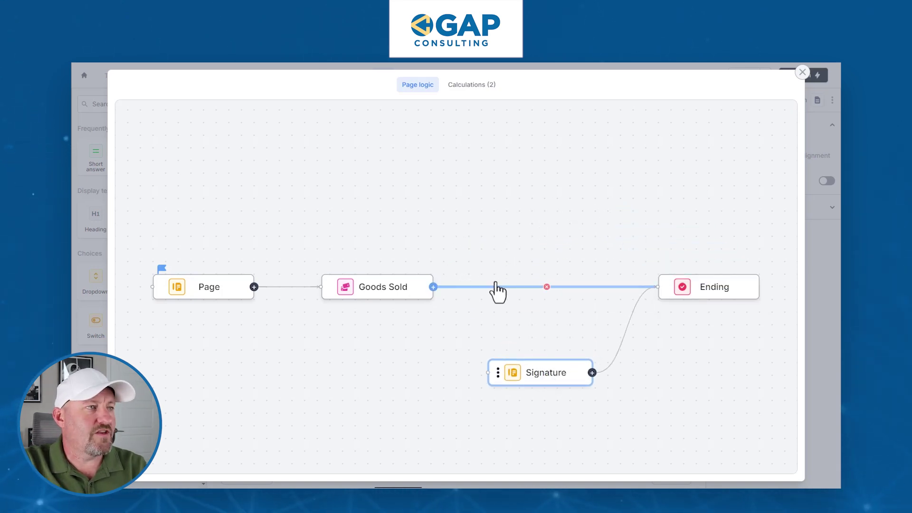
pyautogui.click(433, 287)
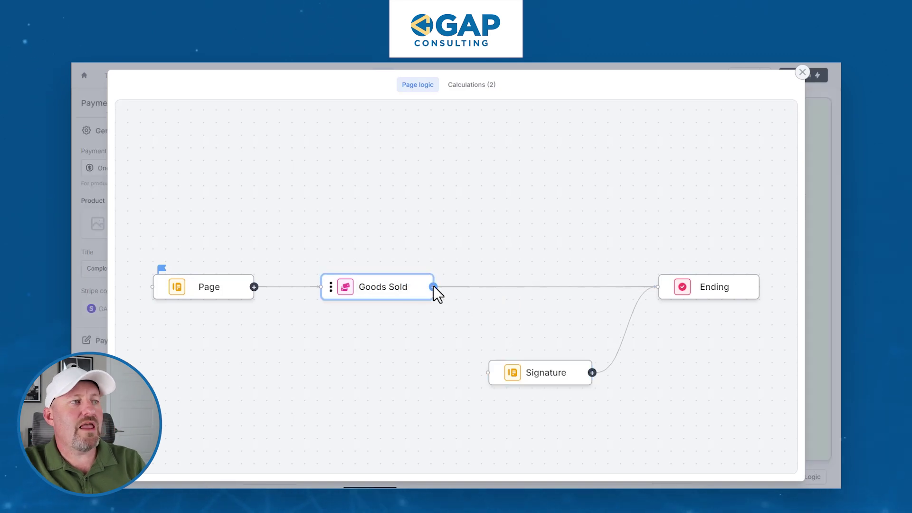
pyautogui.moveTo(433, 286); pyautogui.dragTo(490, 372)
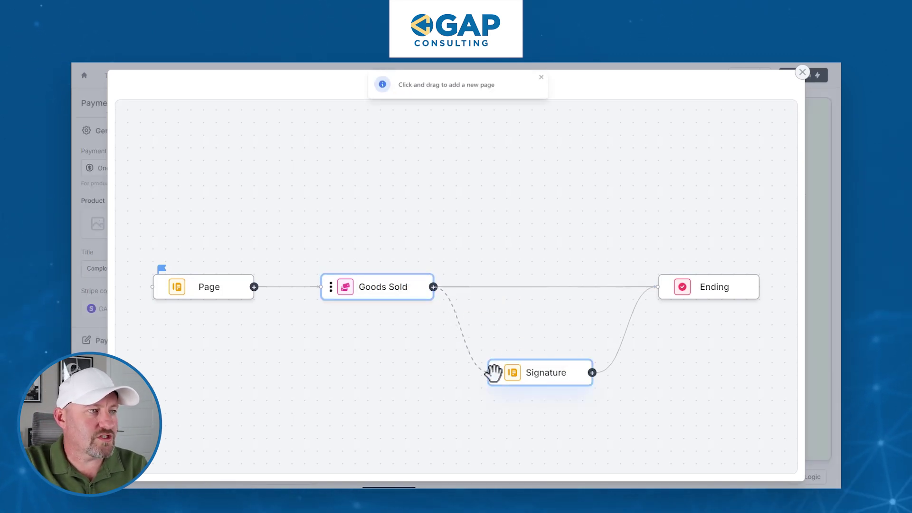
pyautogui.click(409, 315)
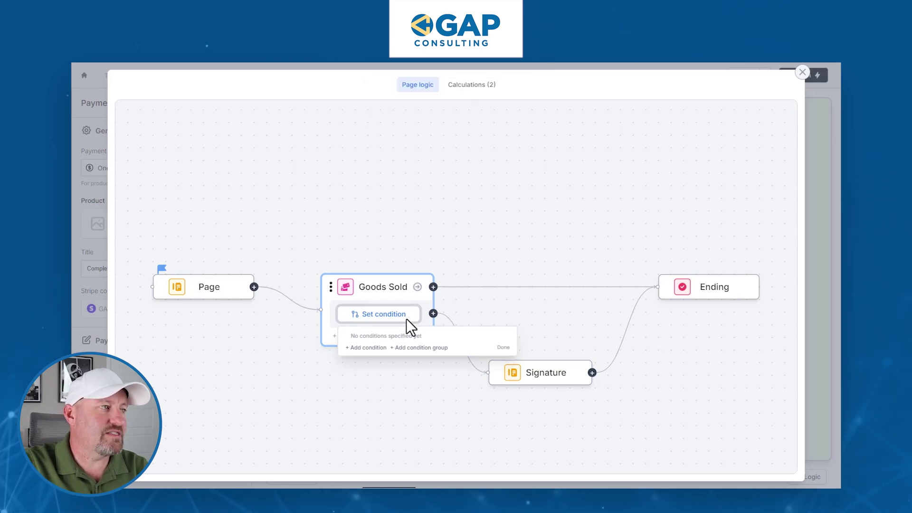
# Set the Goods Sold-to-Signature condition to Total greater than or equal to 1000.
pyautogui.click(366, 349)
pyautogui.click(364, 345)
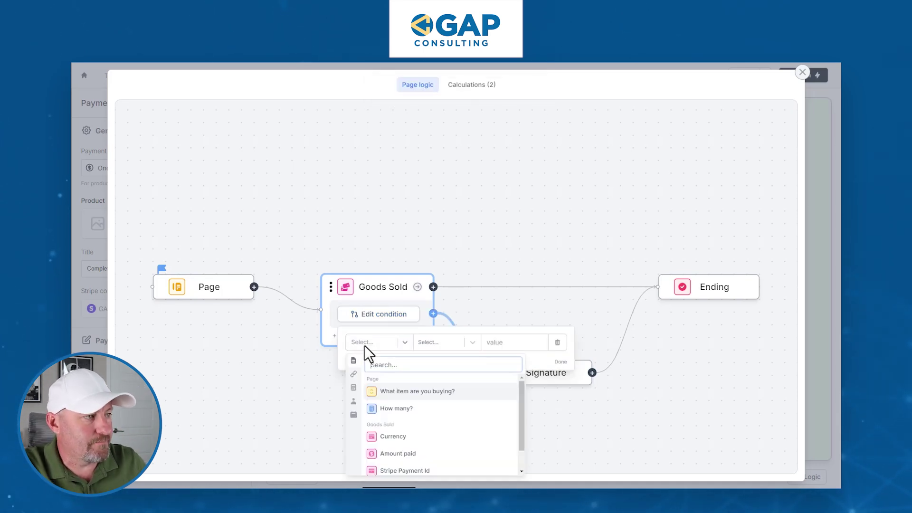
pyautogui.click(356, 401)
pyautogui.click(401, 407)
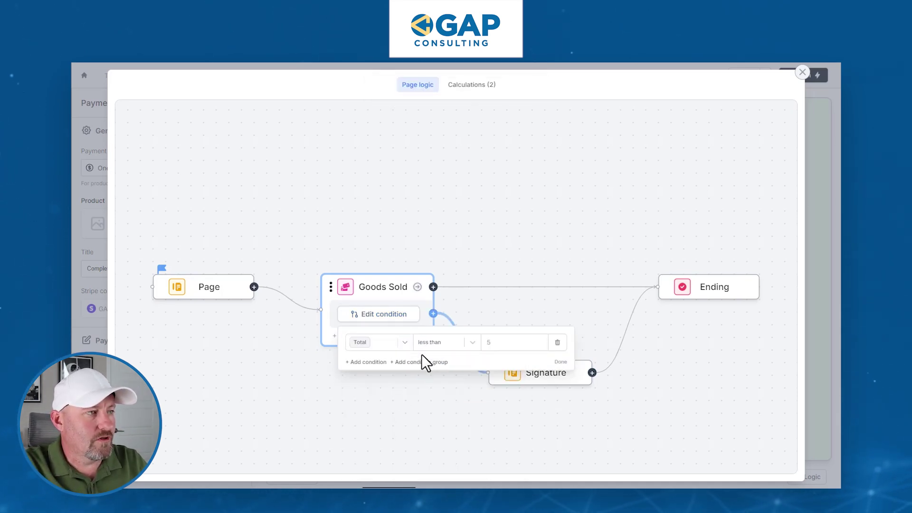
pyautogui.click(432, 342)
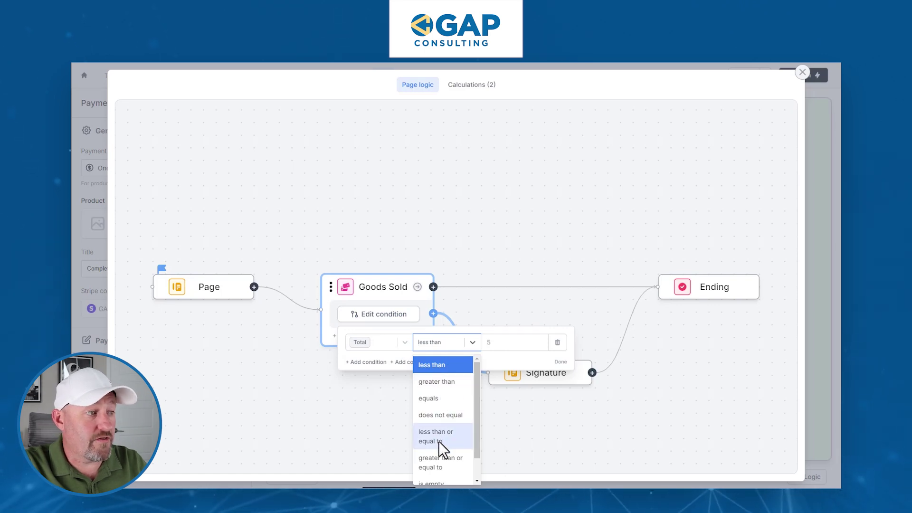
pyautogui.click(440, 460)
pyautogui.click(510, 340)
pyautogui.write('1000')
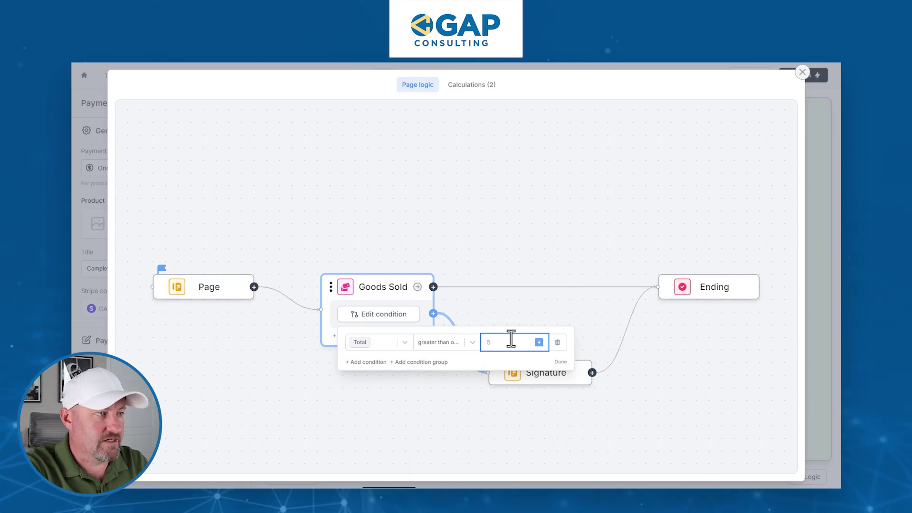
pyautogui.click(561, 362)
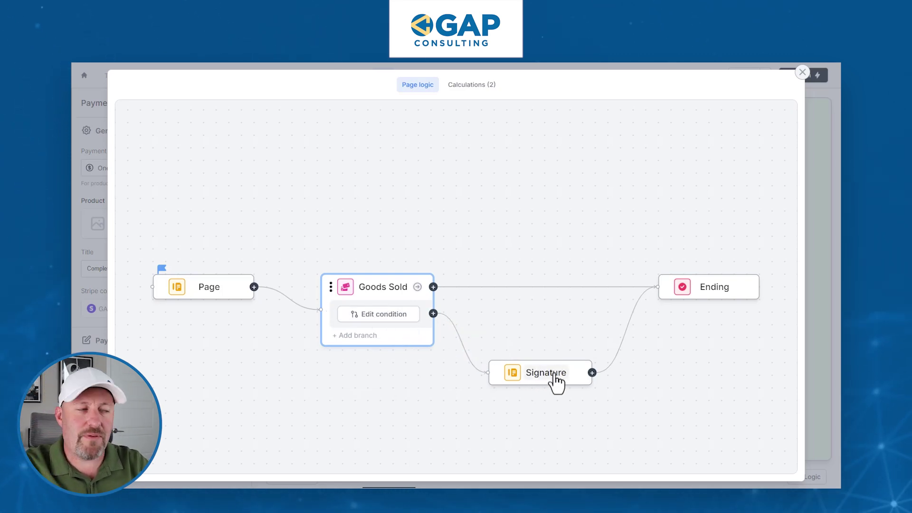
# Move Signature under Page, drop its old links, and connect Page→Signature→Goods Sold.
pyautogui.moveTo(494, 372); pyautogui.dragTo(355, 432)
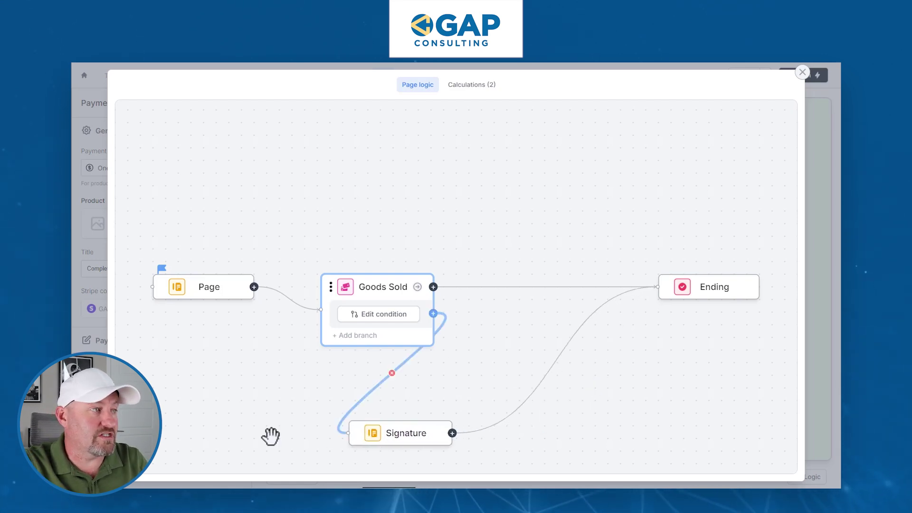
pyautogui.moveTo(271, 436); pyautogui.dragTo(190, 417)
pyautogui.click(297, 364)
pyautogui.click(464, 359)
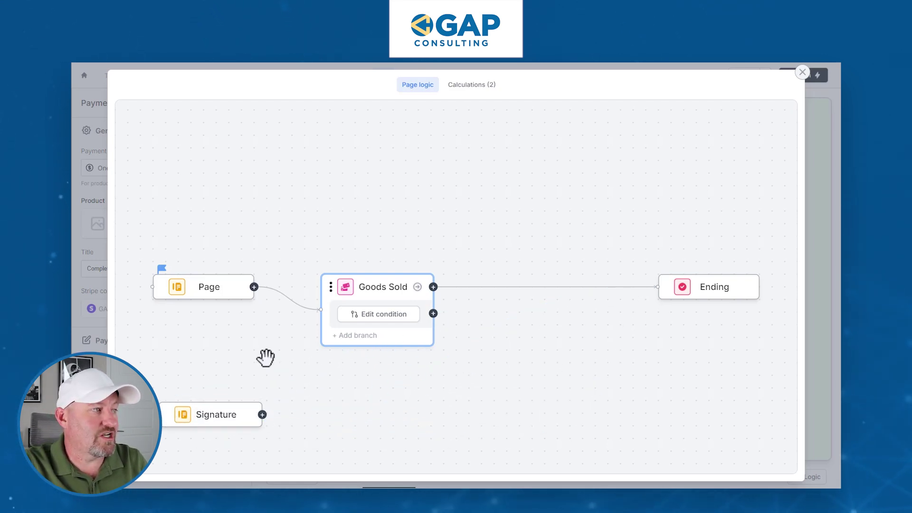
pyautogui.moveTo(262, 415); pyautogui.dragTo(303, 318)
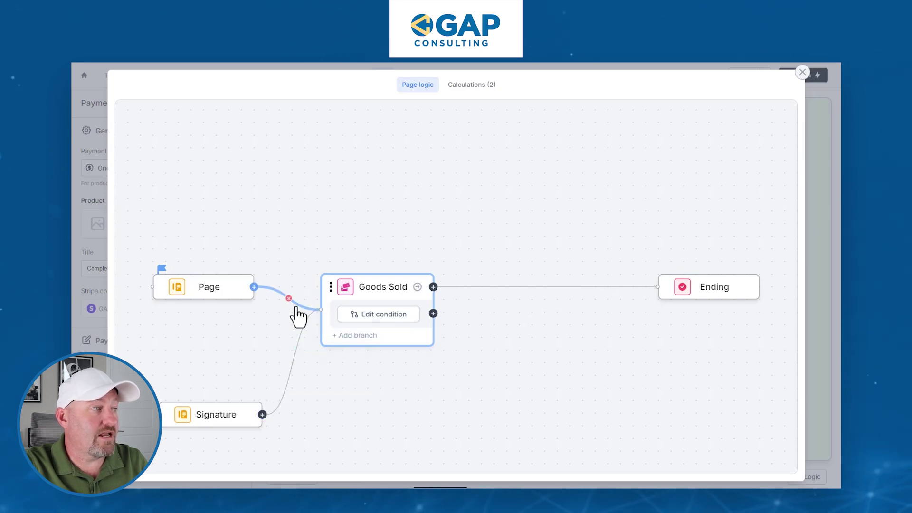
pyautogui.moveTo(254, 287); pyautogui.dragTo(162, 407)
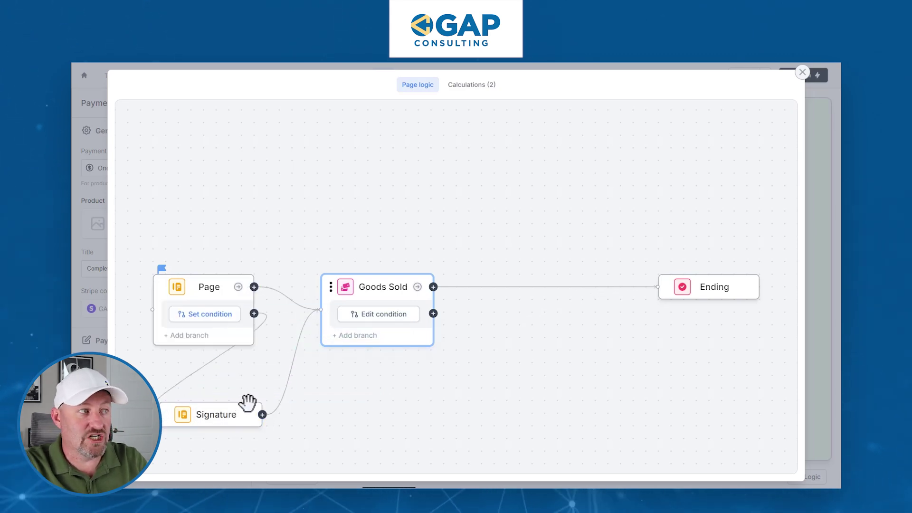
# Set the Page-to-Signature branch condition to Total greater than or equal to 500.
pyautogui.click(210, 315)
pyautogui.click(199, 348)
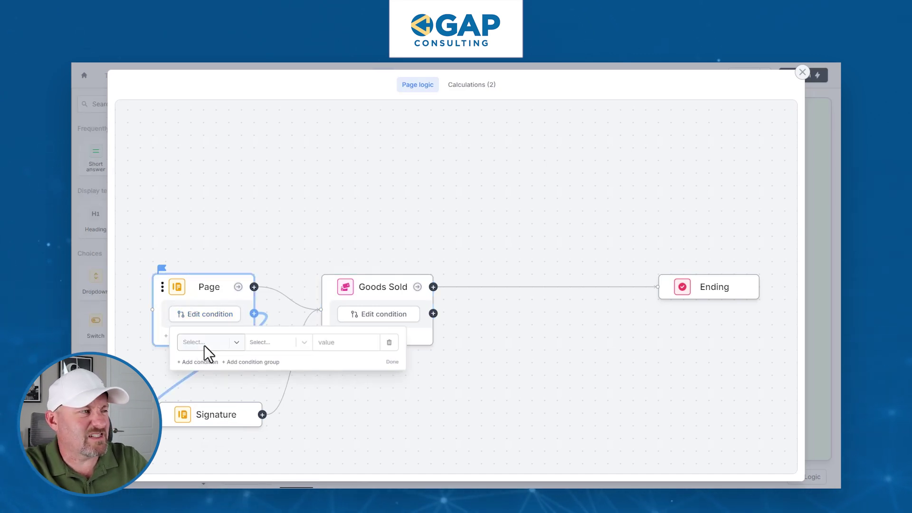
pyautogui.click(204, 343)
pyautogui.click(185, 388)
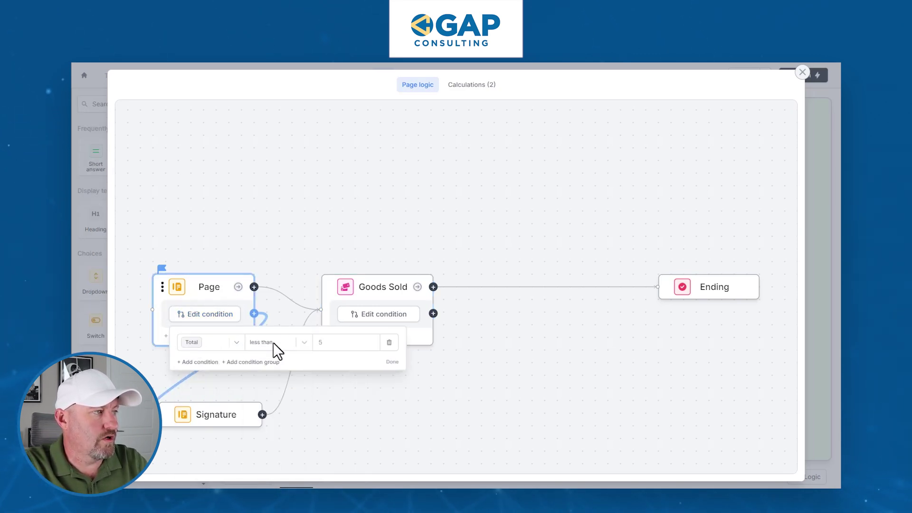
pyautogui.click(274, 343)
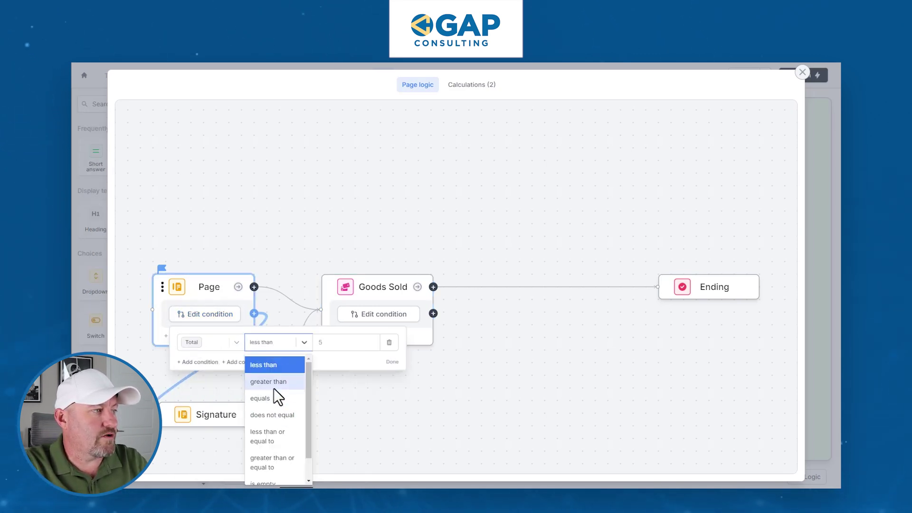
pyautogui.click(275, 459)
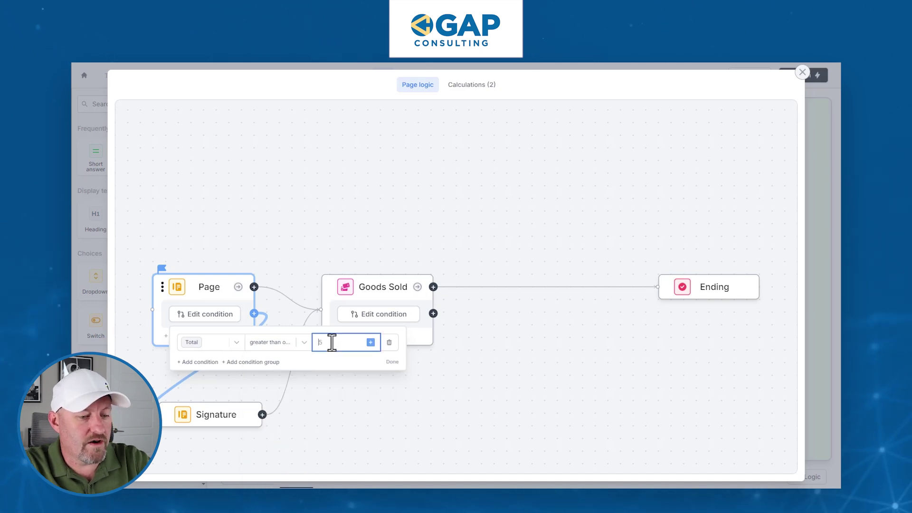
pyautogui.write('00')
pyautogui.click(392, 362)
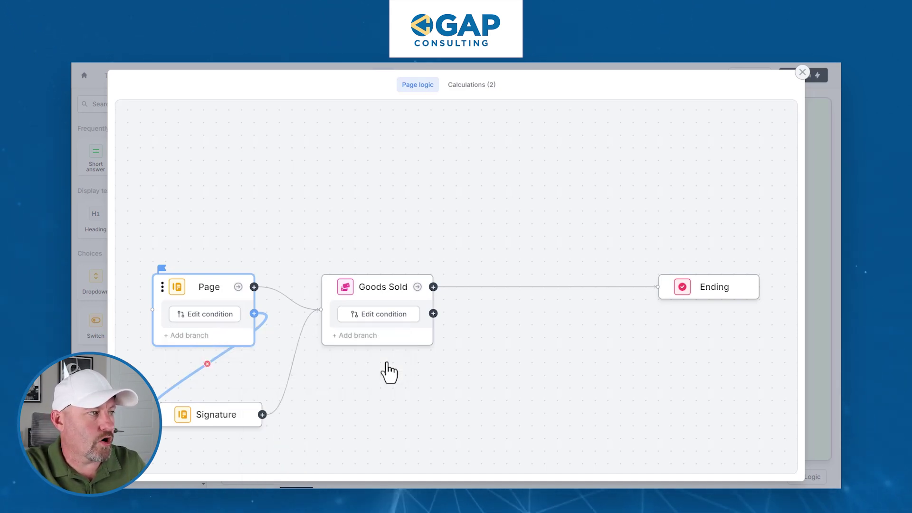
pyautogui.click(802, 73)
# Publish the form and test an order of 20 Bushes in the live form.
pyautogui.click(802, 76)
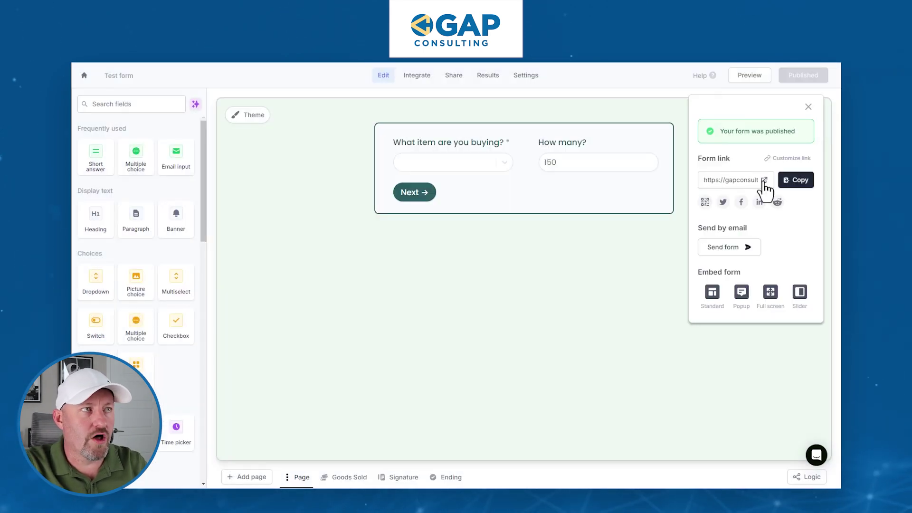
pyautogui.click(749, 75)
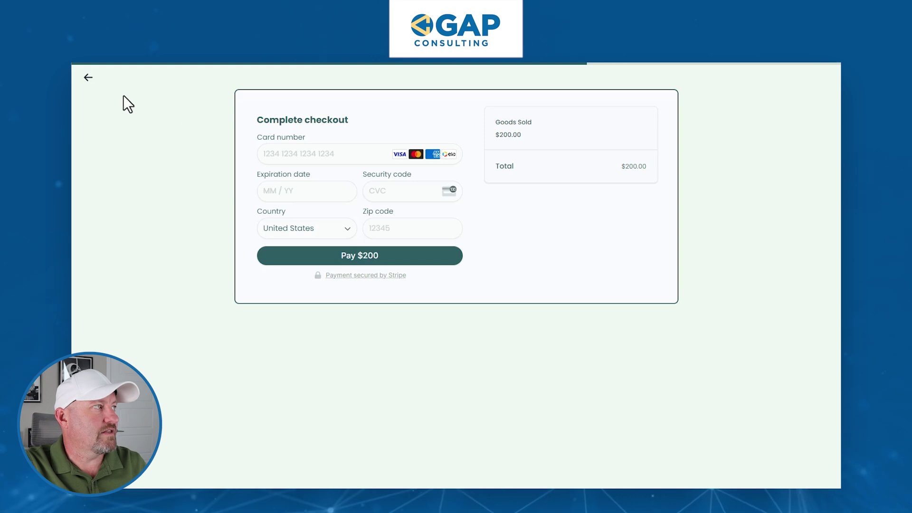
pyautogui.click(88, 77)
pyautogui.click(384, 130)
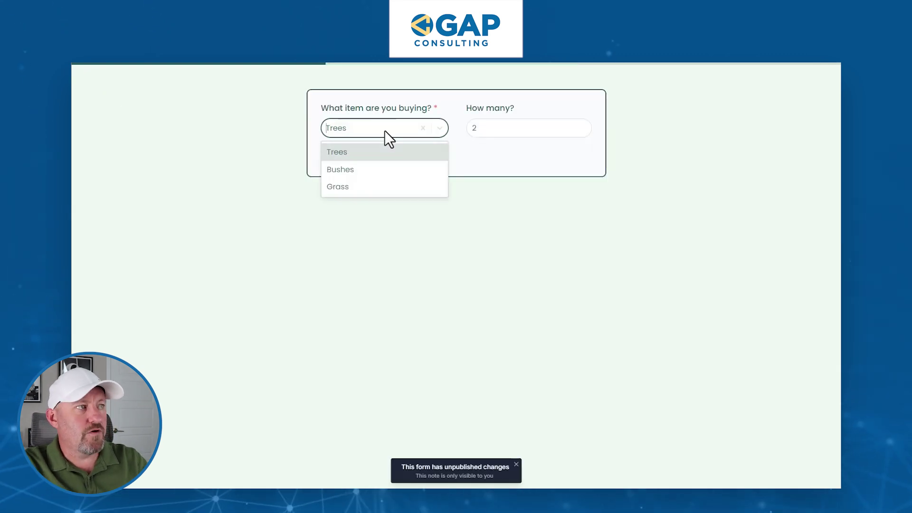
pyautogui.click(392, 168)
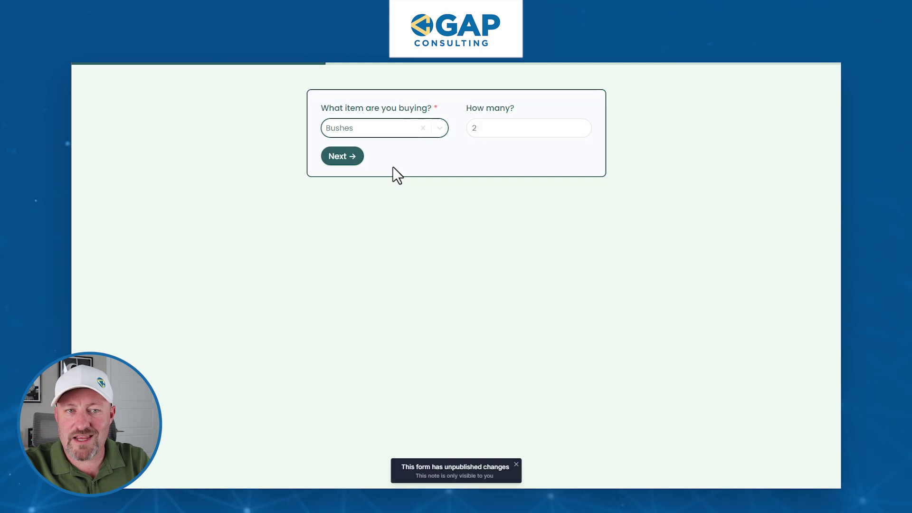
pyautogui.click(516, 128)
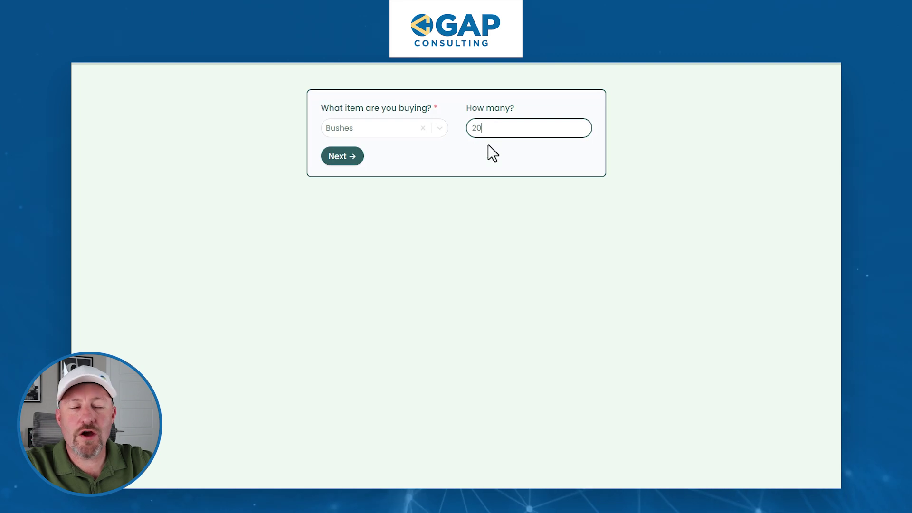
pyautogui.click(338, 158)
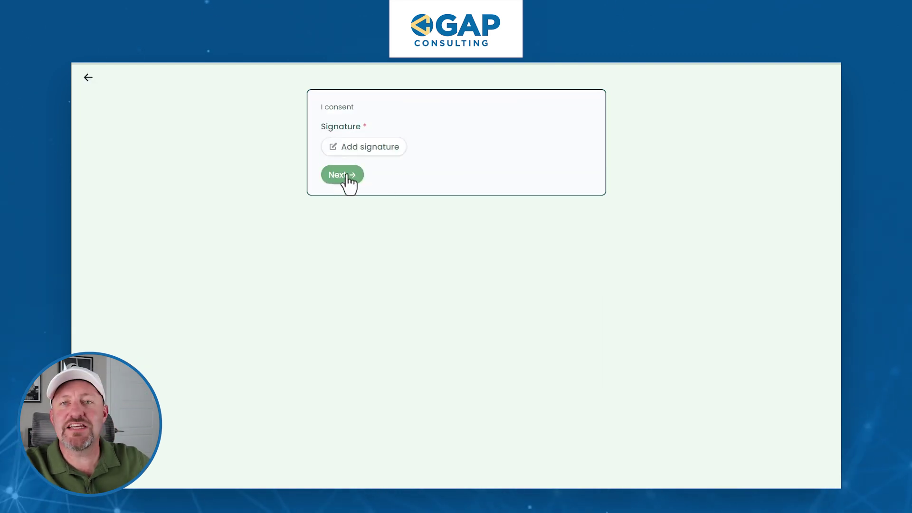
# Sign to reach the $1000 checkout, then retry with 10 Bushes to reach a $500 checkout.
pyautogui.click(354, 146)
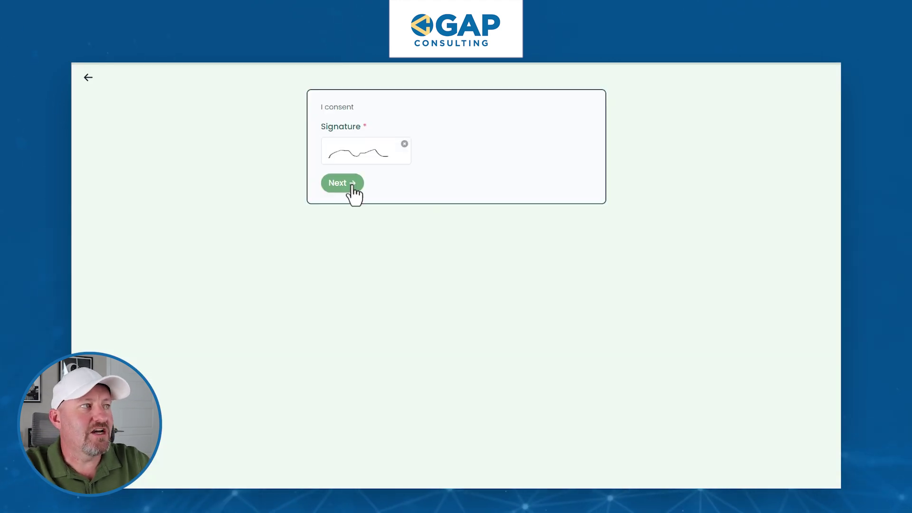
pyautogui.click(350, 185)
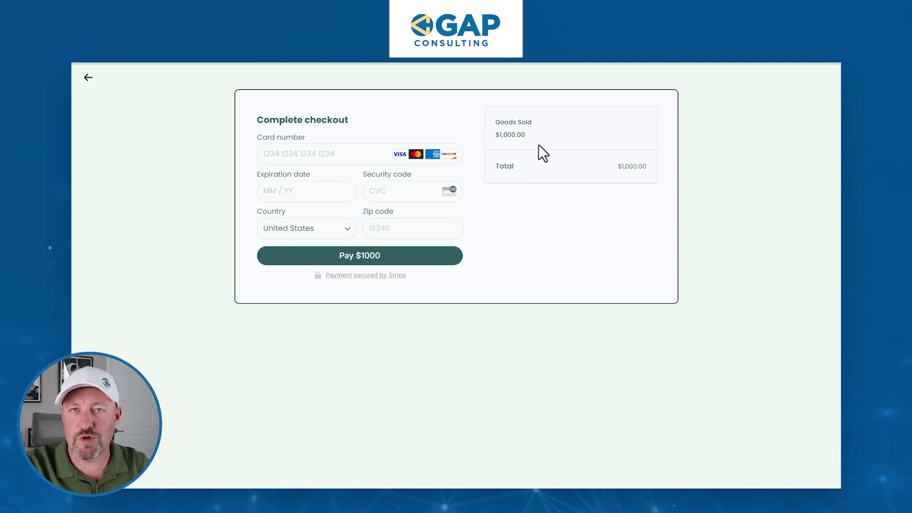
pyautogui.click(88, 78)
pyautogui.click(88, 79)
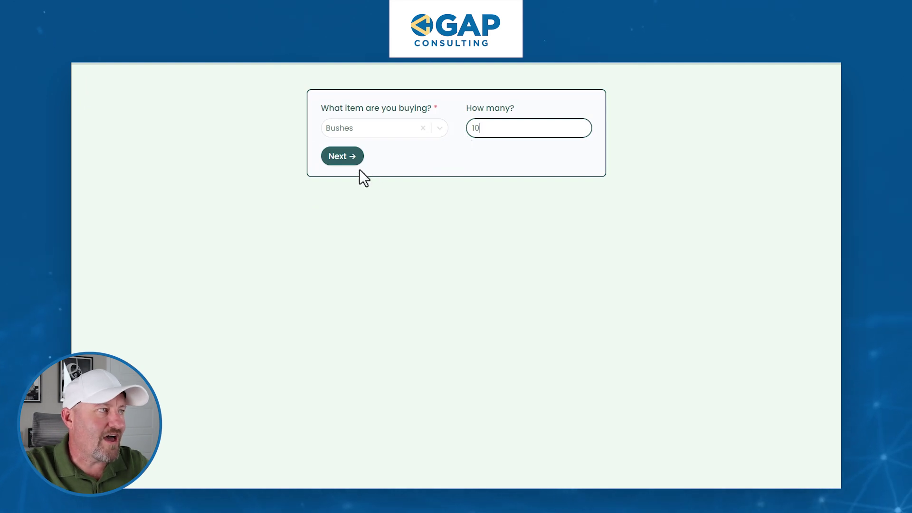
pyautogui.click(350, 159)
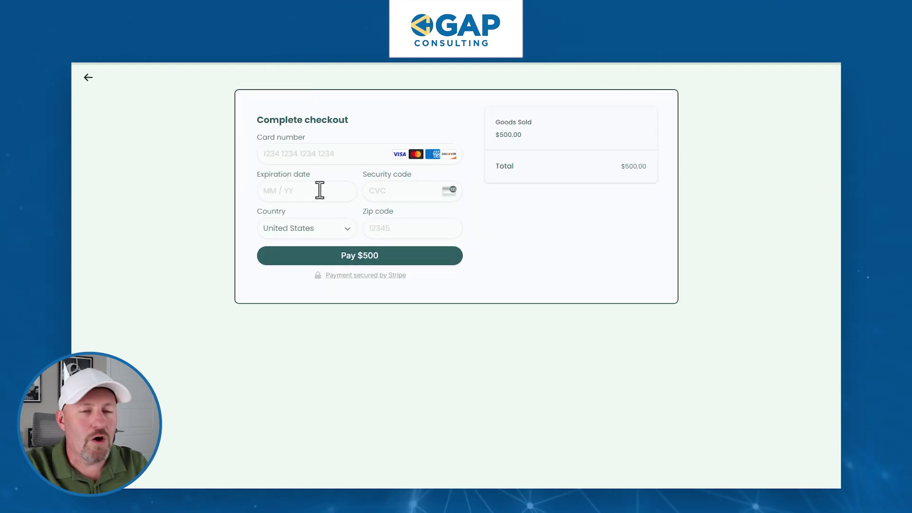